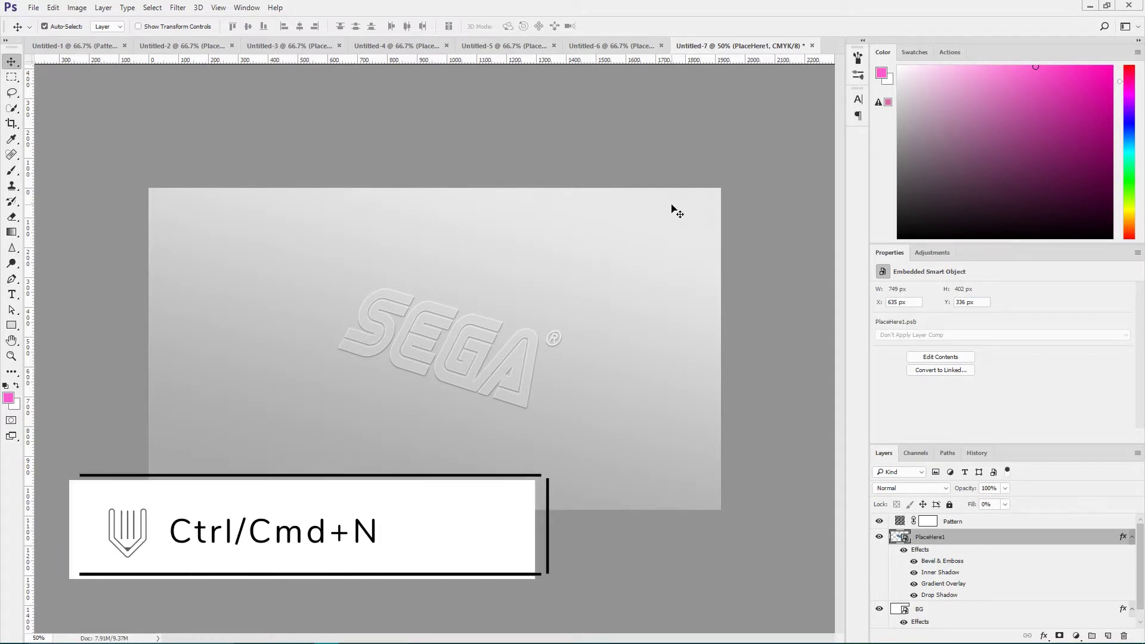
Create a new 1920×1080 document and unlock its Background layer.
{"action": "key", "text": "ctrl+n"}
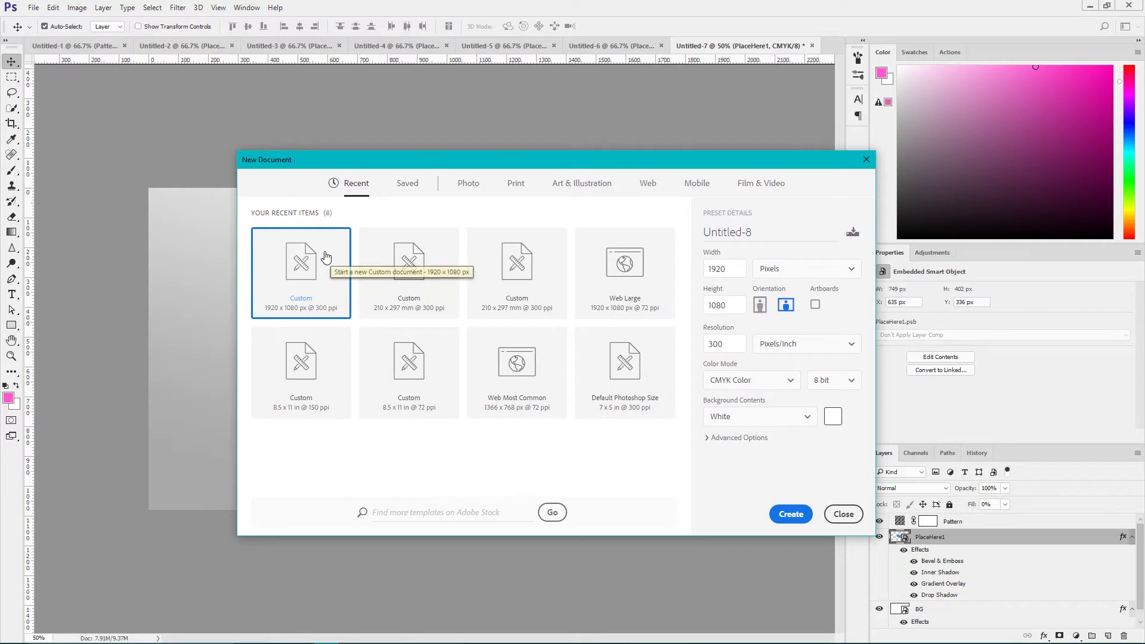
{"action": "left_click", "coordinate": [790, 514]}
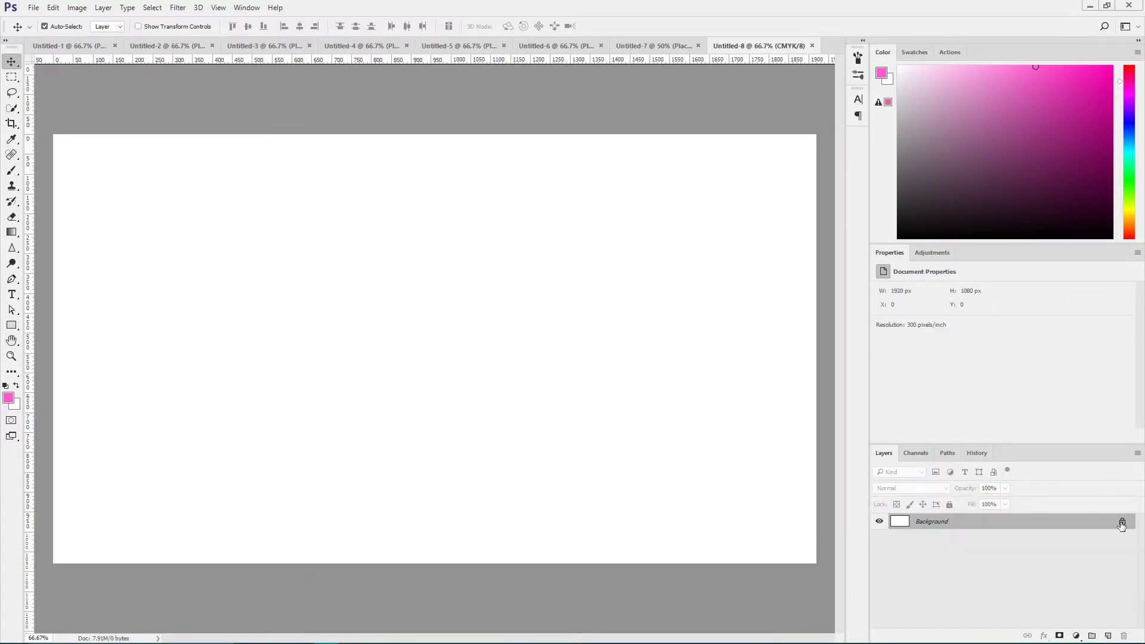
{"action": "left_click", "coordinate": [1122, 522]}
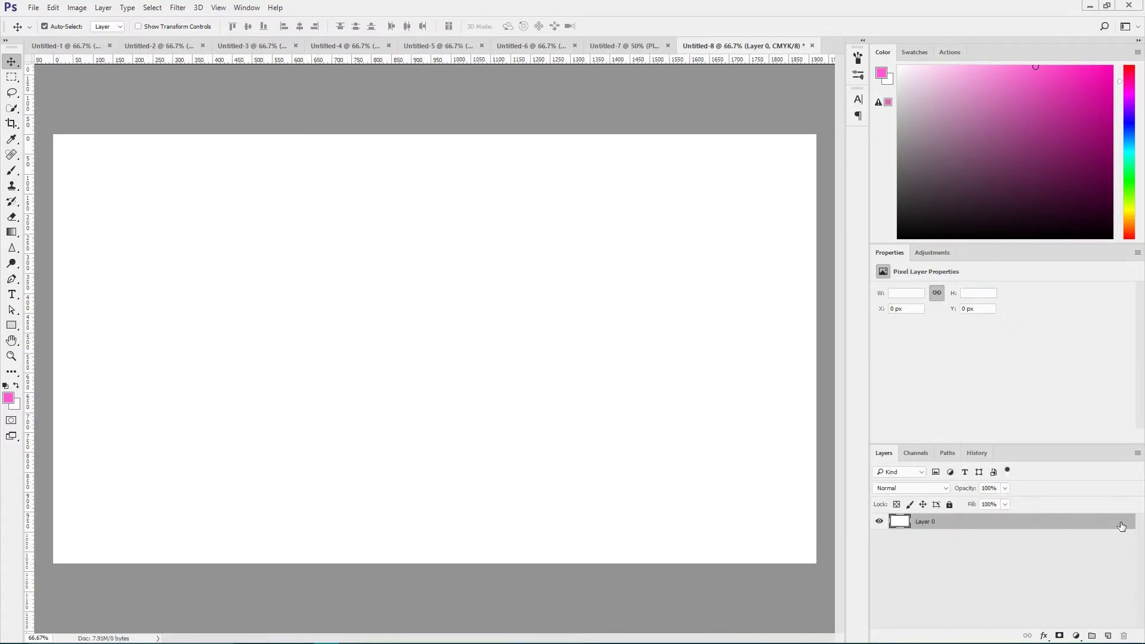
Rename the layer to BG and convert it to a smart object.
{"action": "double_click", "coordinate": [925, 523]}
{"action": "key", "text": "BackSpace"}
{"action": "key", "text": "Return"}
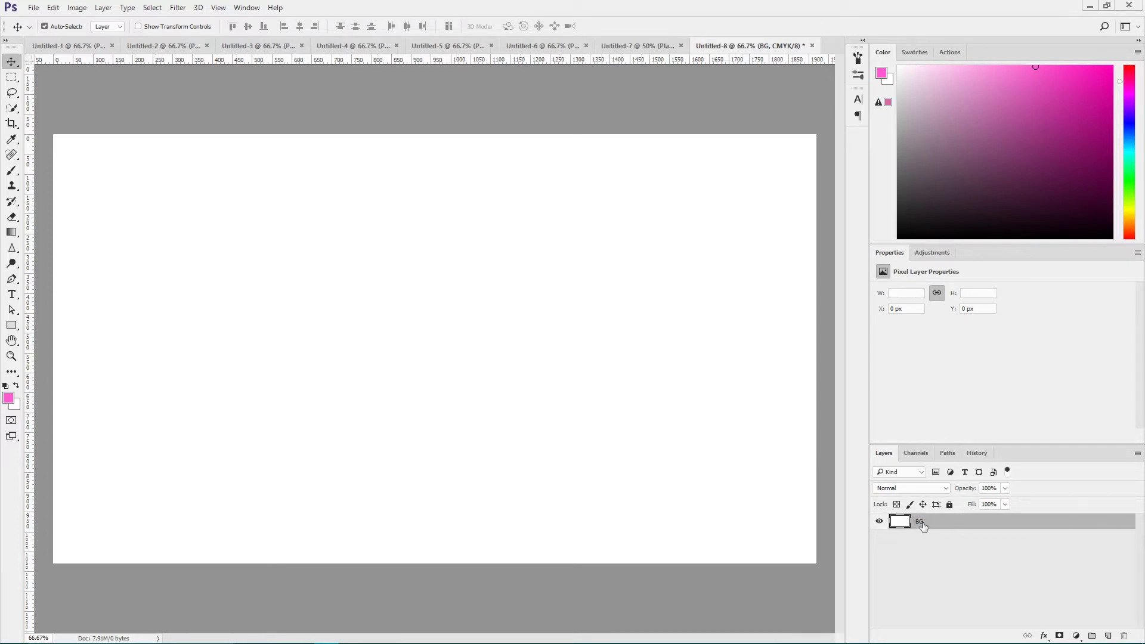
{"action": "right_click", "coordinate": [923, 526]}
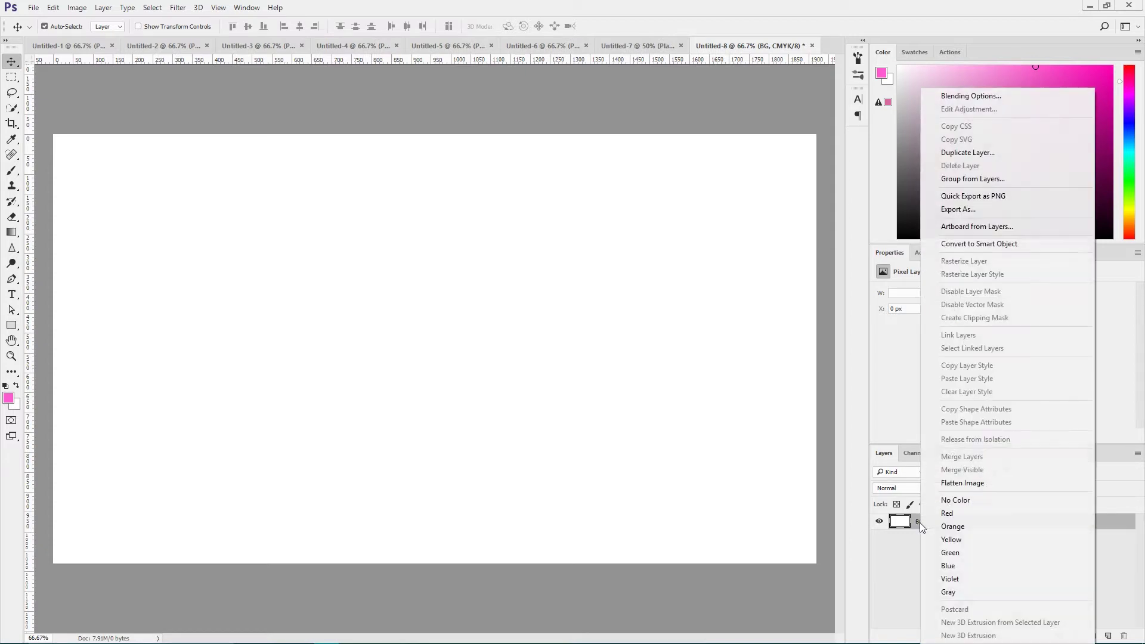
{"action": "left_click", "coordinate": [960, 250]}
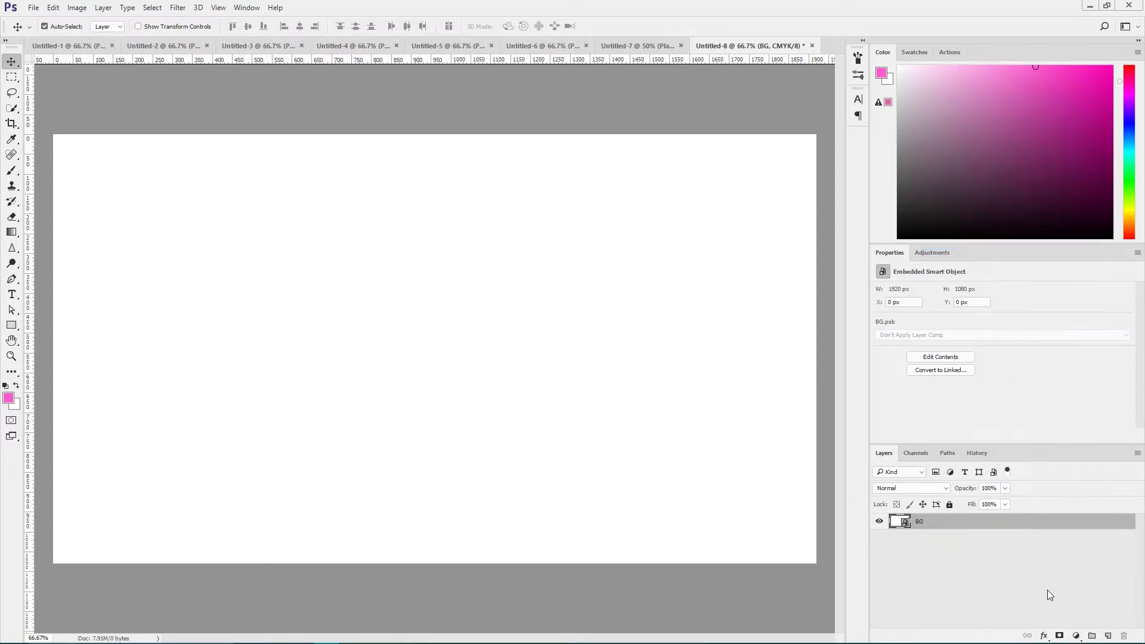
Add a Gradient Overlay to BG at 100% opacity, starting from the Black, White preset.
{"action": "left_click", "coordinate": [1045, 637]}
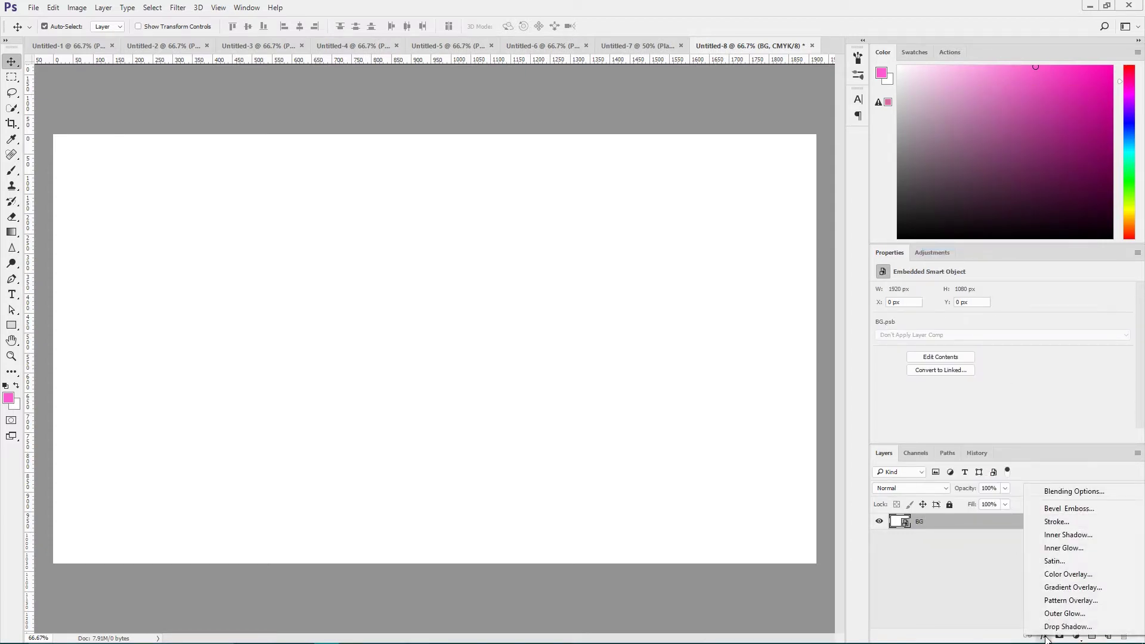
{"action": "left_click", "coordinate": [1062, 588]}
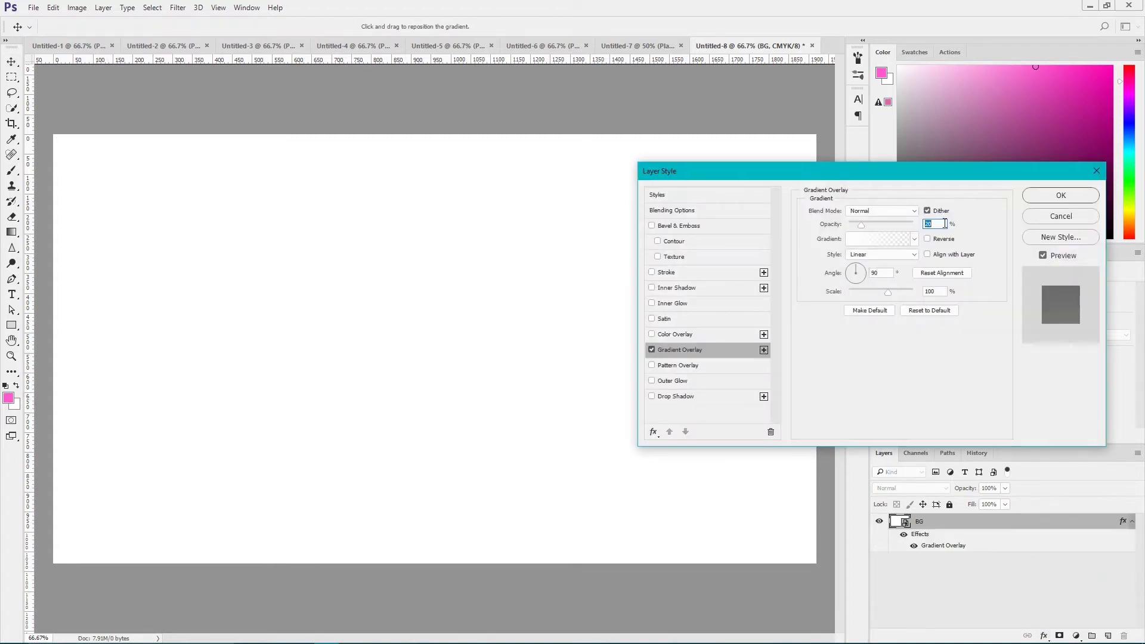
{"action": "type", "text": "100"}
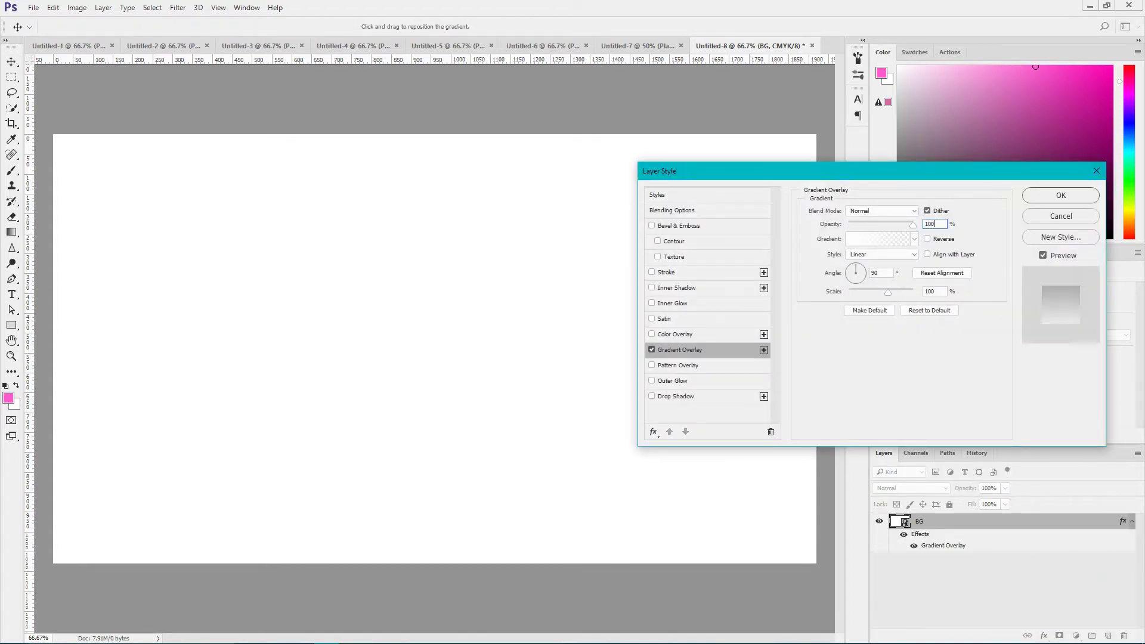
{"action": "left_click", "coordinate": [864, 239]}
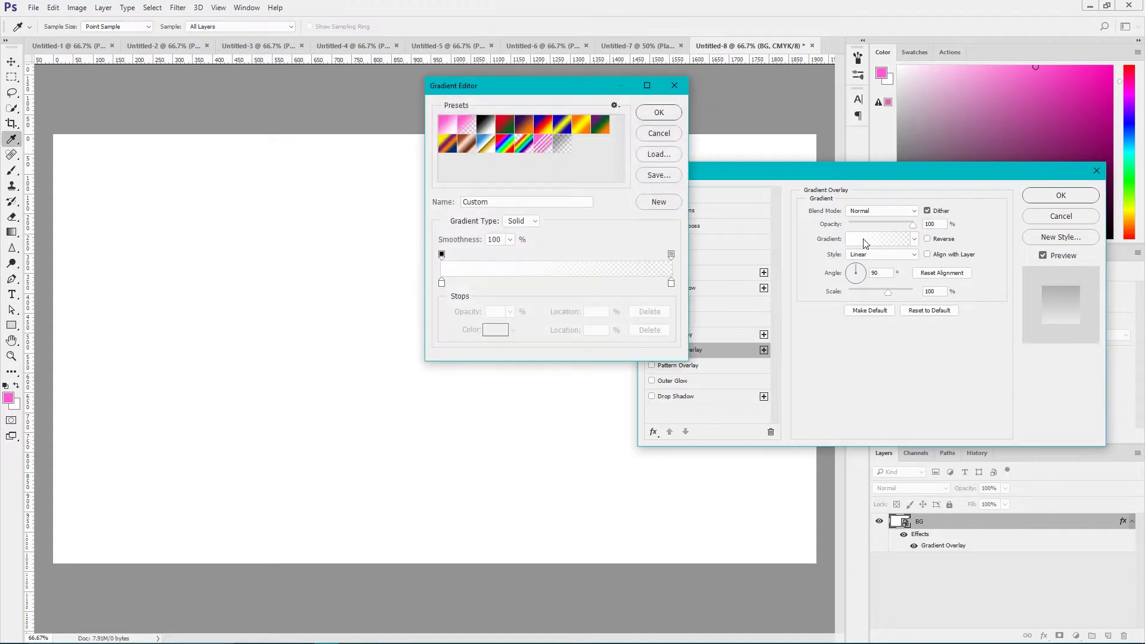
{"action": "left_click", "coordinate": [486, 124]}
Change the gradient stops to gray a9a9a9 and light gray e9e9e9.
{"action": "double_click", "coordinate": [441, 283]}
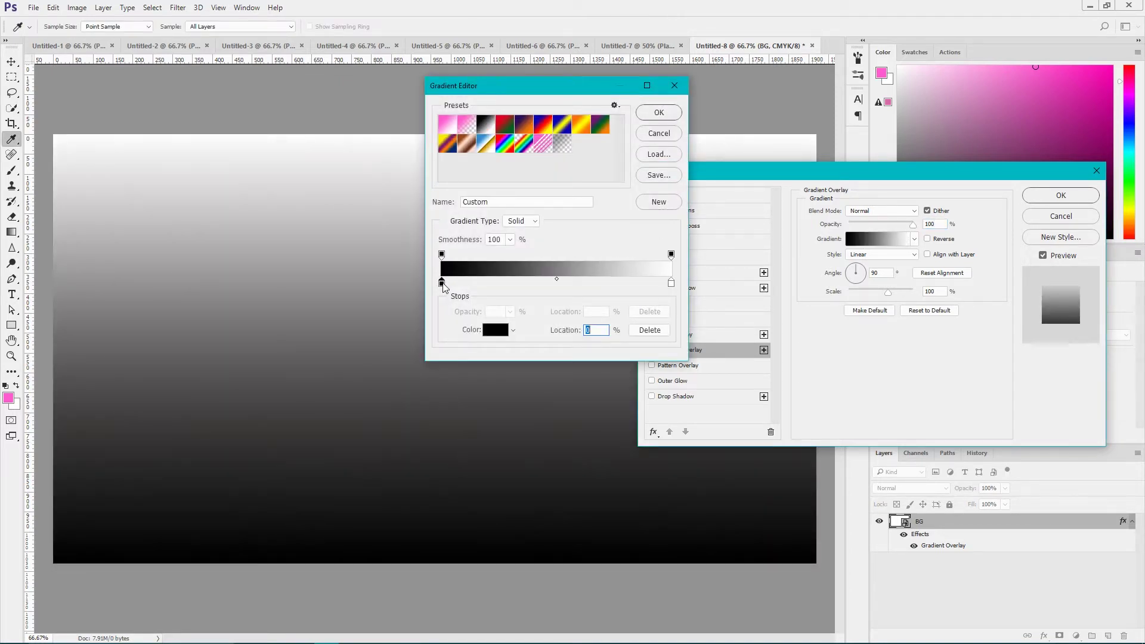
{"action": "left_click_drag", "start_coordinate": [804, 313], "coordinate": [789, 326]}
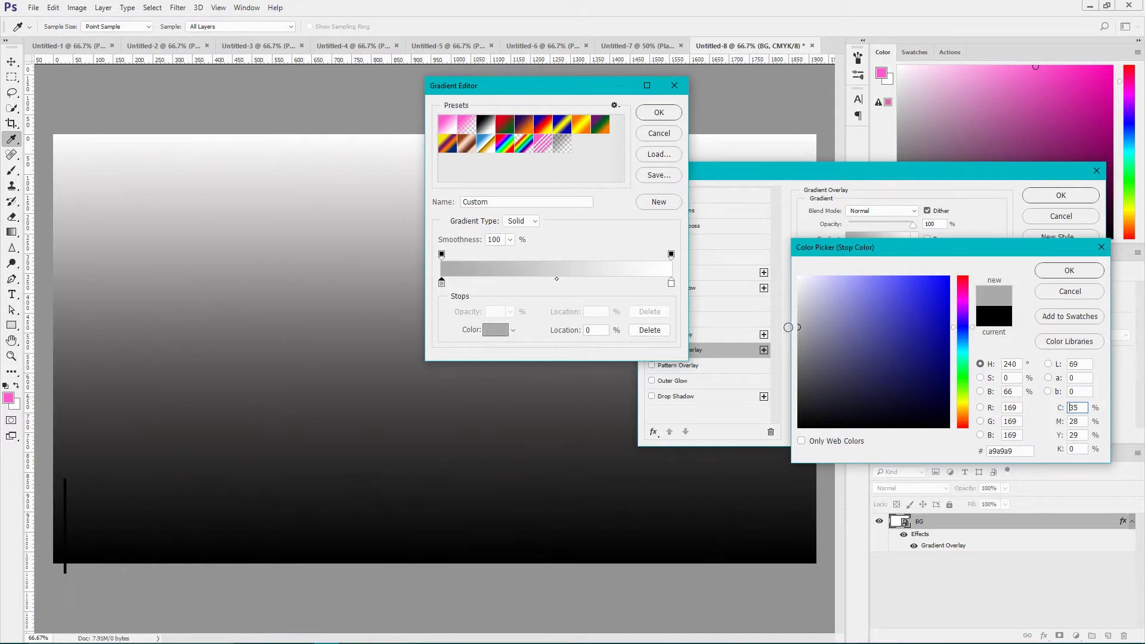
{"action": "left_click", "coordinate": [1069, 271]}
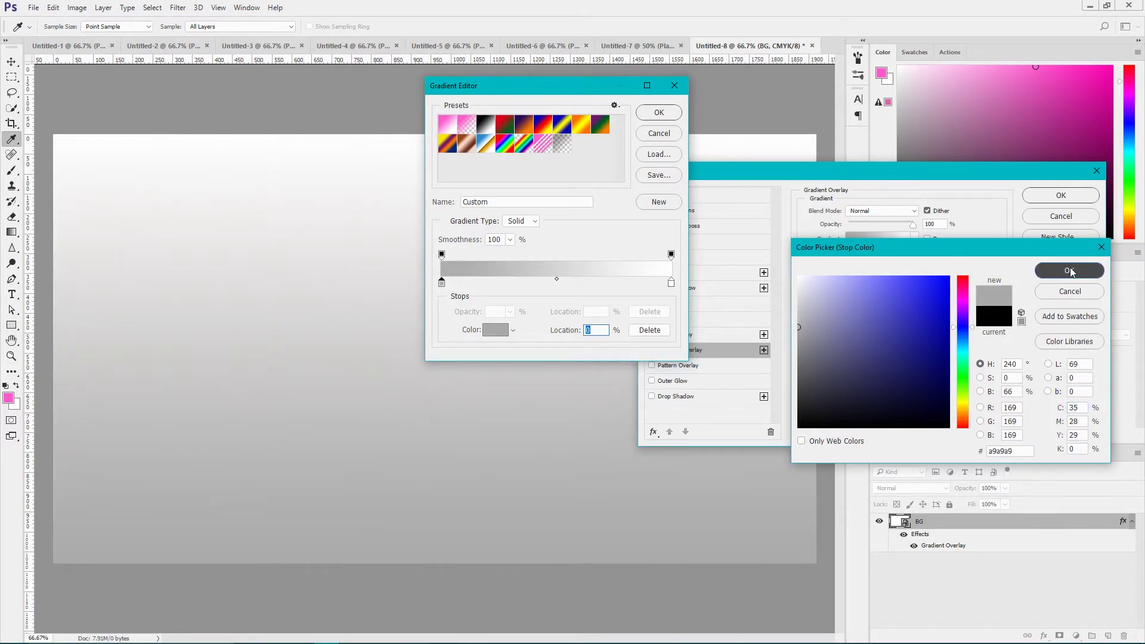
{"action": "double_click", "coordinate": [671, 284]}
{"action": "left_click_drag", "start_coordinate": [809, 285], "coordinate": [792, 291]}
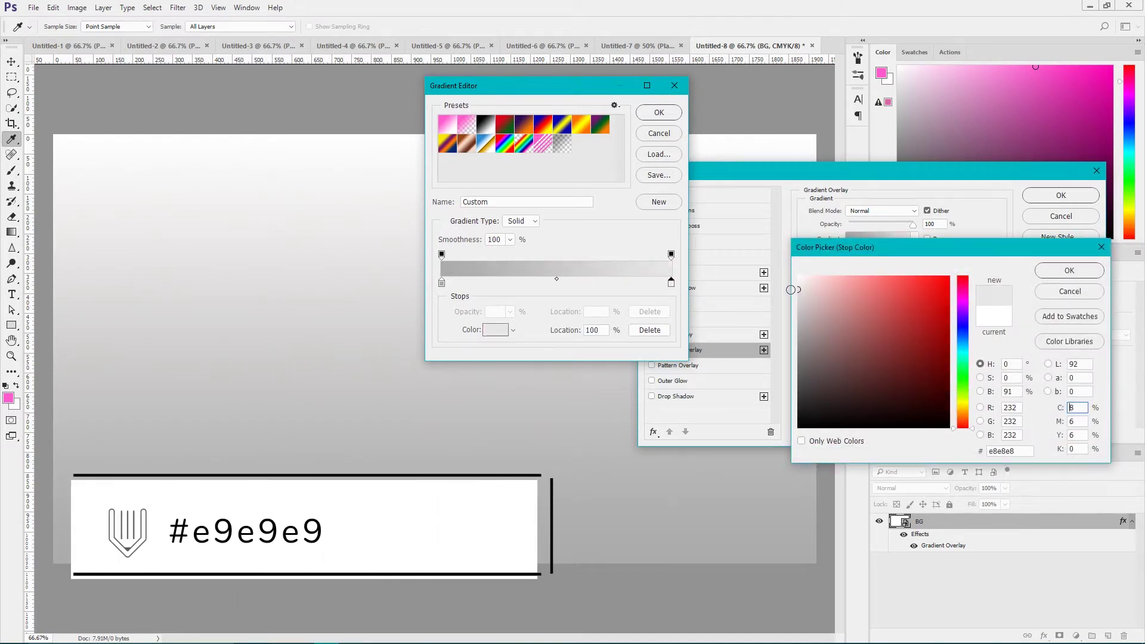
{"action": "left_click_drag", "start_coordinate": [791, 290], "coordinate": [791, 289]}
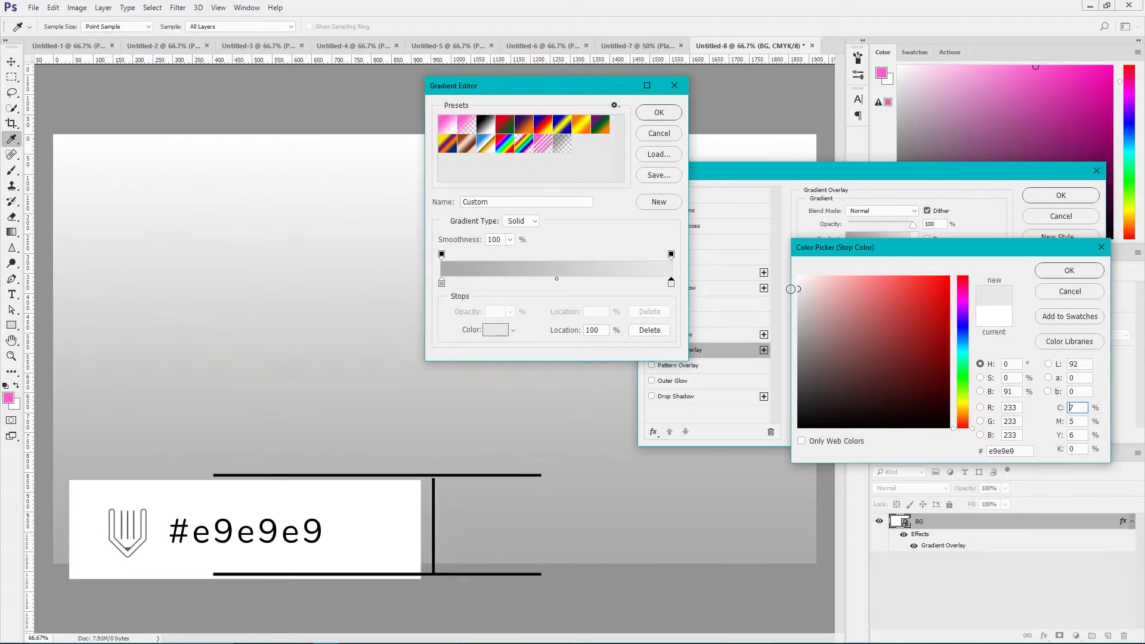
{"action": "left_click", "coordinate": [1067, 271]}
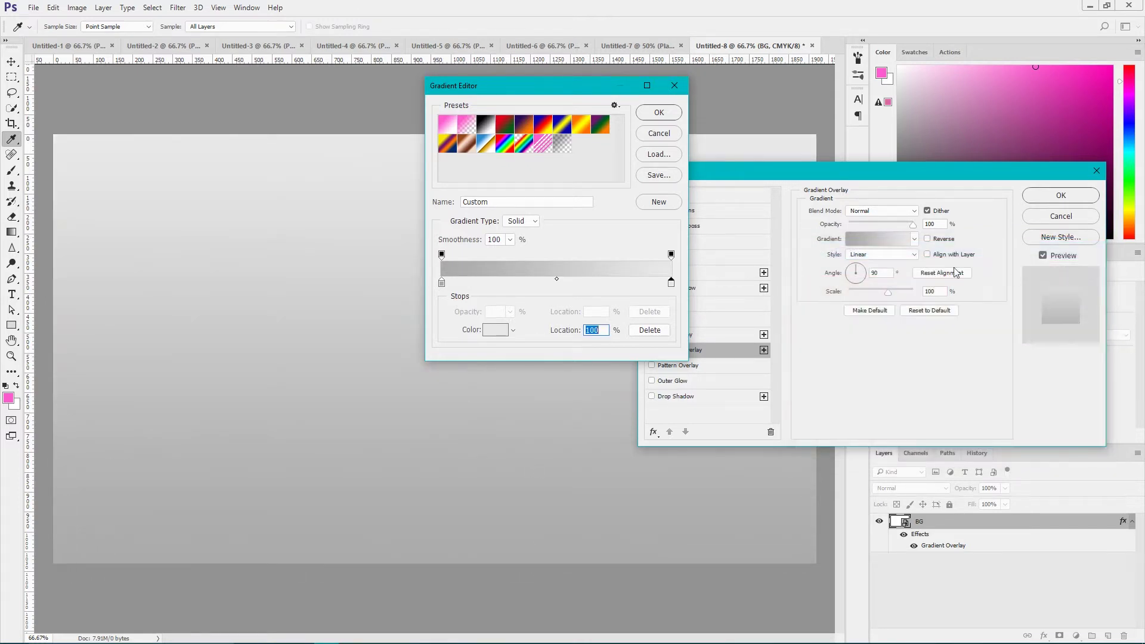
{"action": "left_click", "coordinate": [658, 113]}
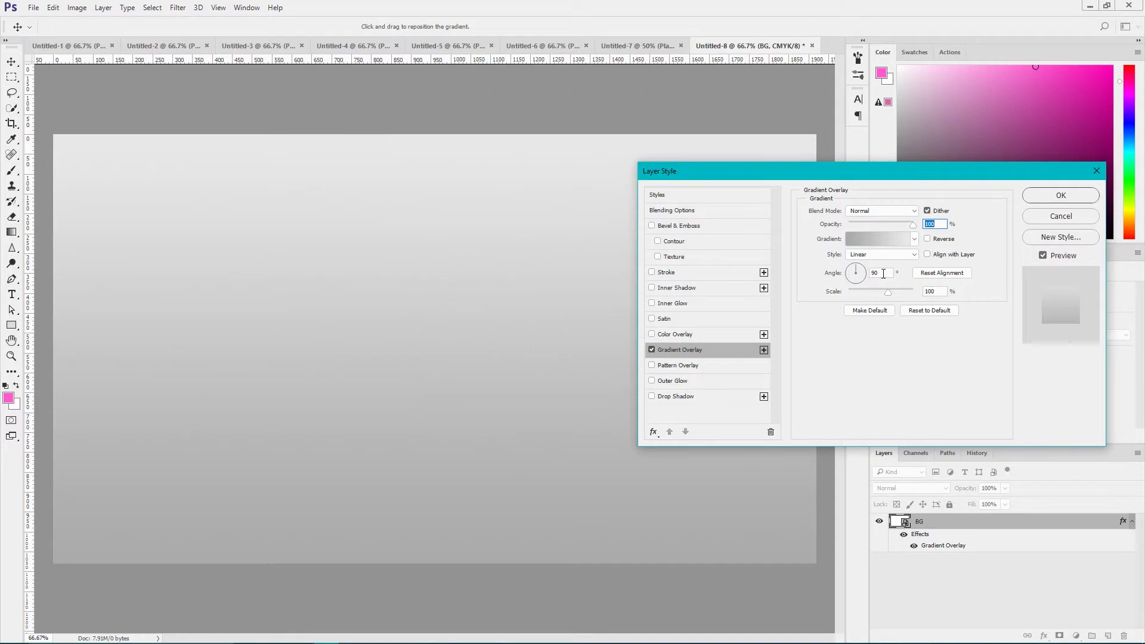
Set the gradient angle to 75° and apply the overlay.
{"action": "key", "text": "Tab"}
{"action": "type", "text": "75"}
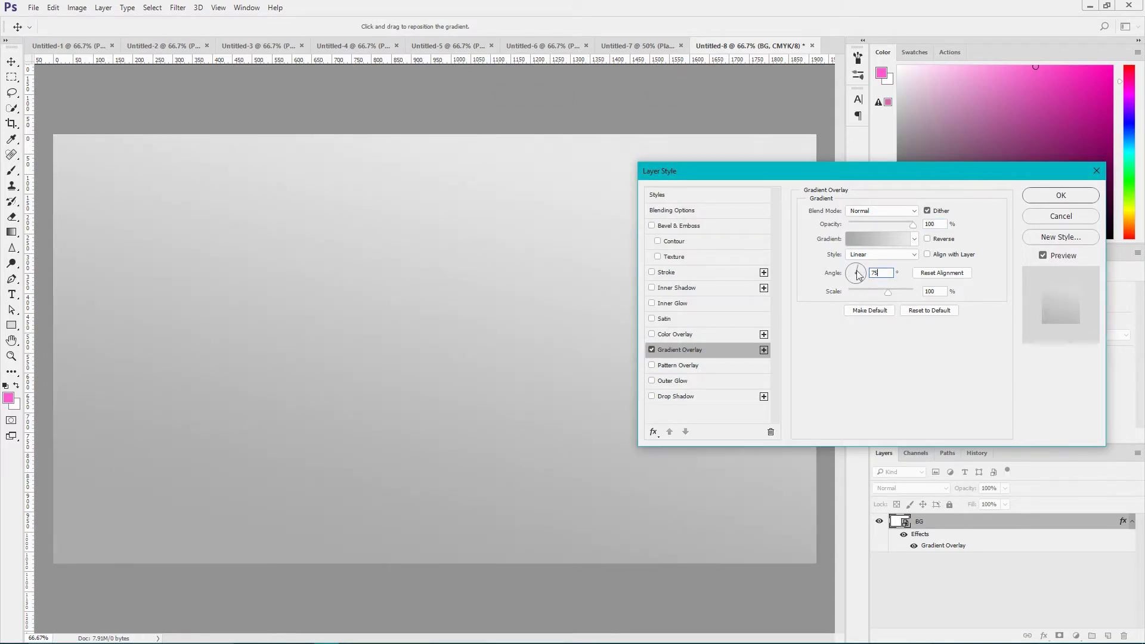
{"action": "left_click", "coordinate": [1061, 198]}
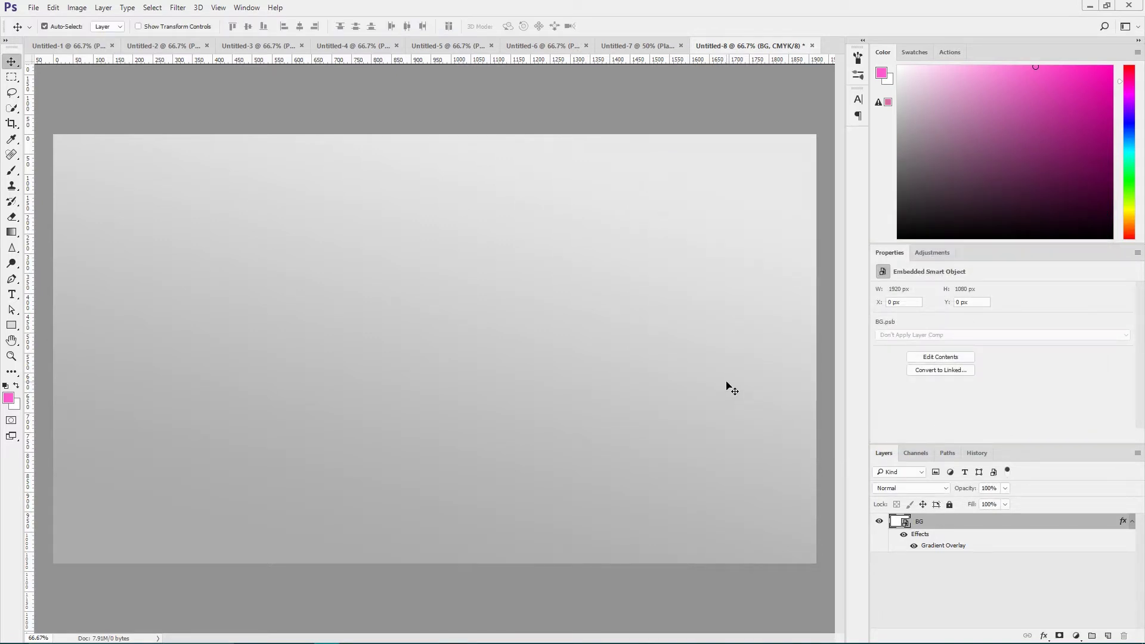
Add a Pattern fill layer using the plain white pattern.
{"action": "left_click", "coordinate": [108, 10]}
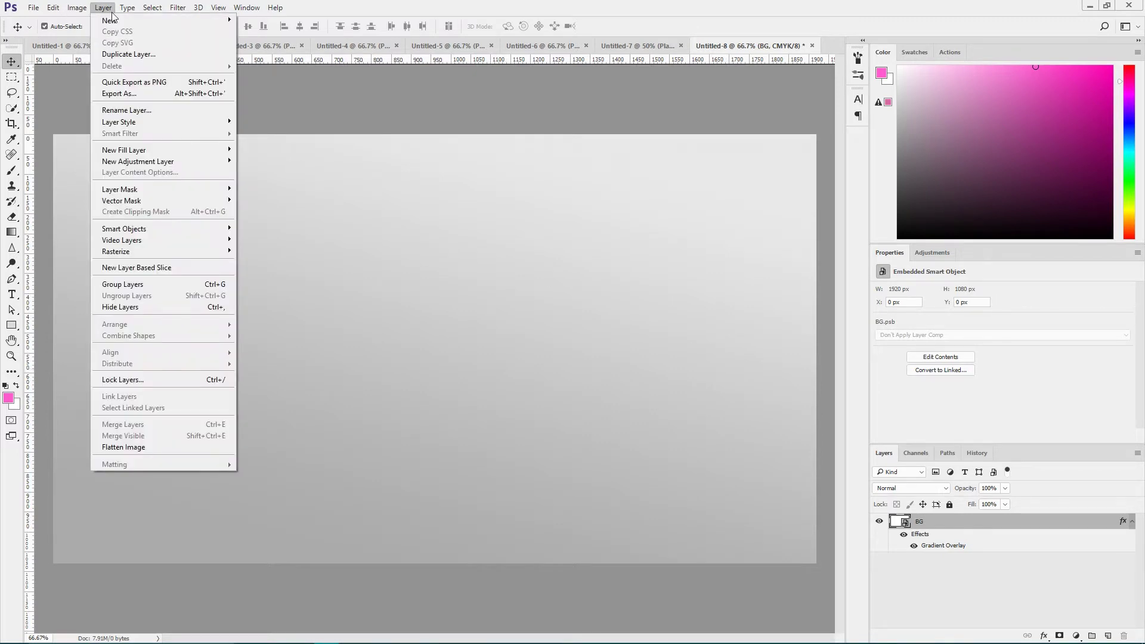
{"action": "mouse_move", "coordinate": [162, 153]}
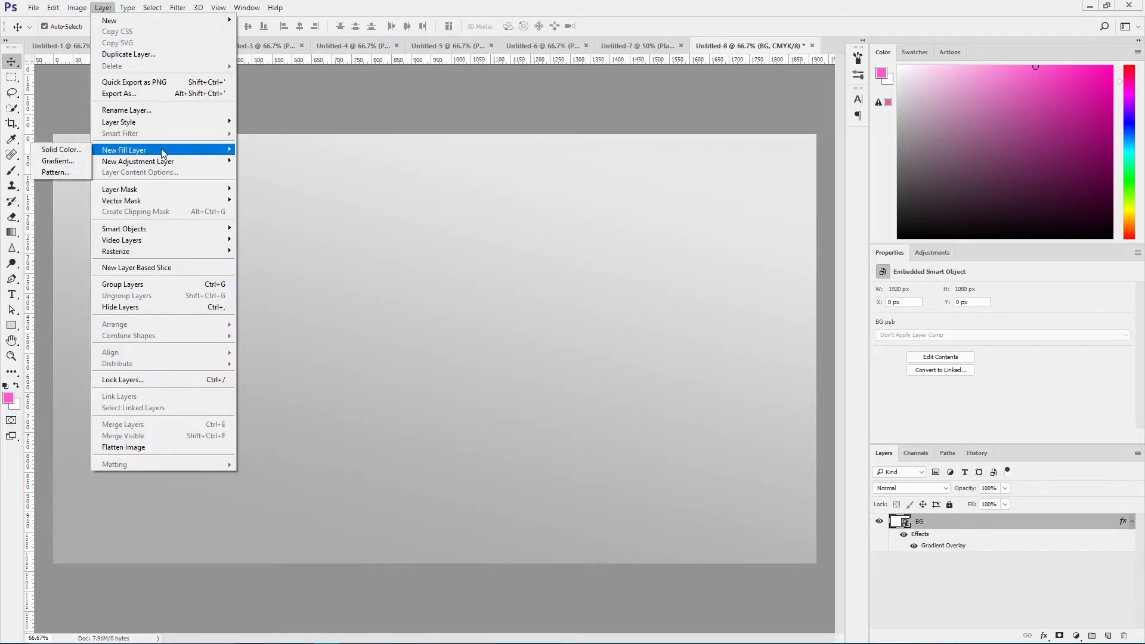
{"action": "left_click", "coordinate": [70, 173]}
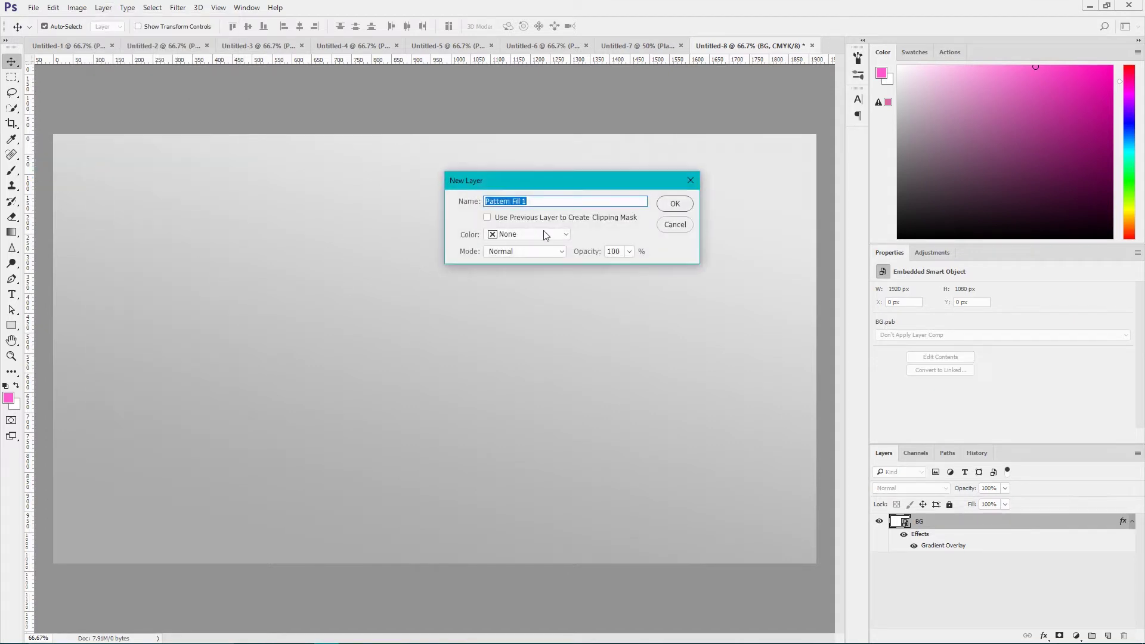
{"action": "left_click", "coordinate": [537, 203]}
{"action": "left_click", "coordinate": [675, 204]}
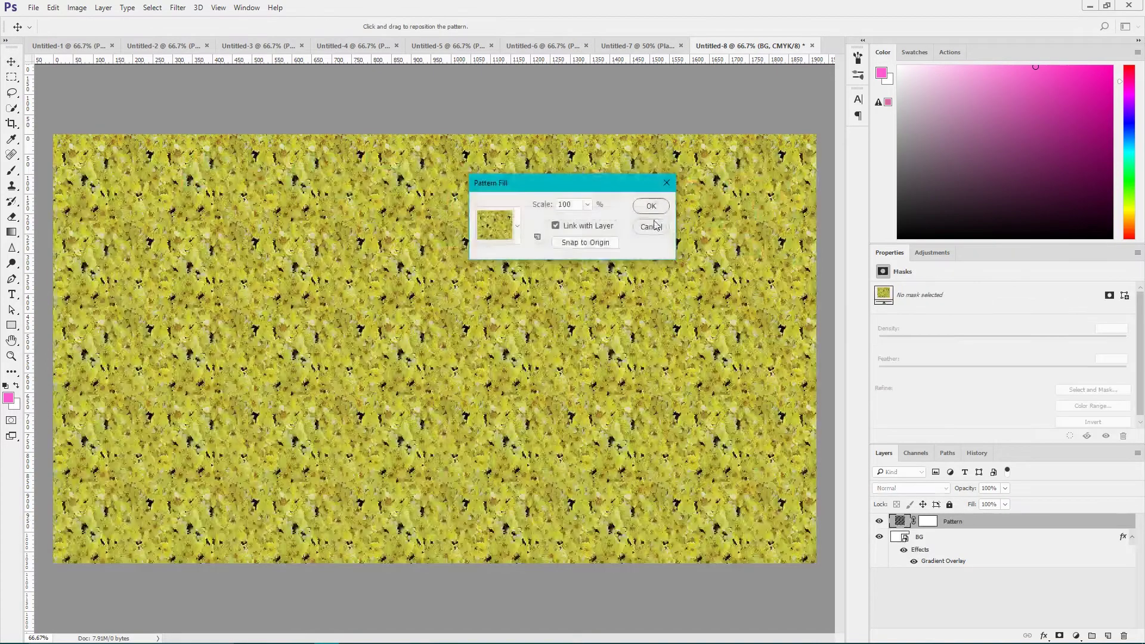
{"action": "left_click", "coordinate": [518, 226]}
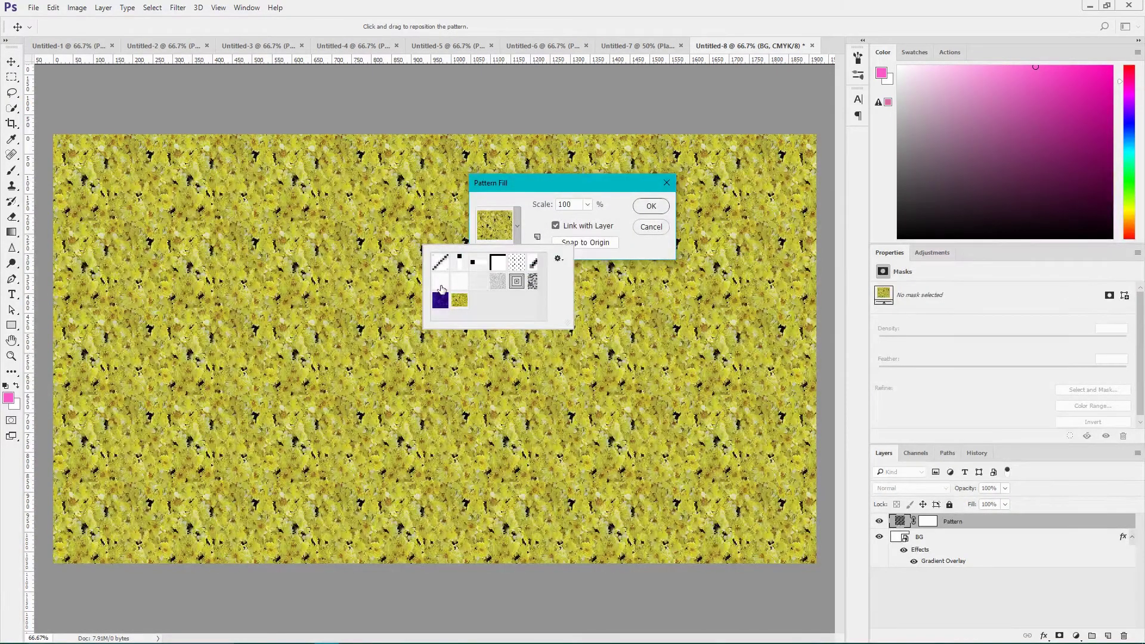
{"action": "key", "text": "ctrl+plus"}
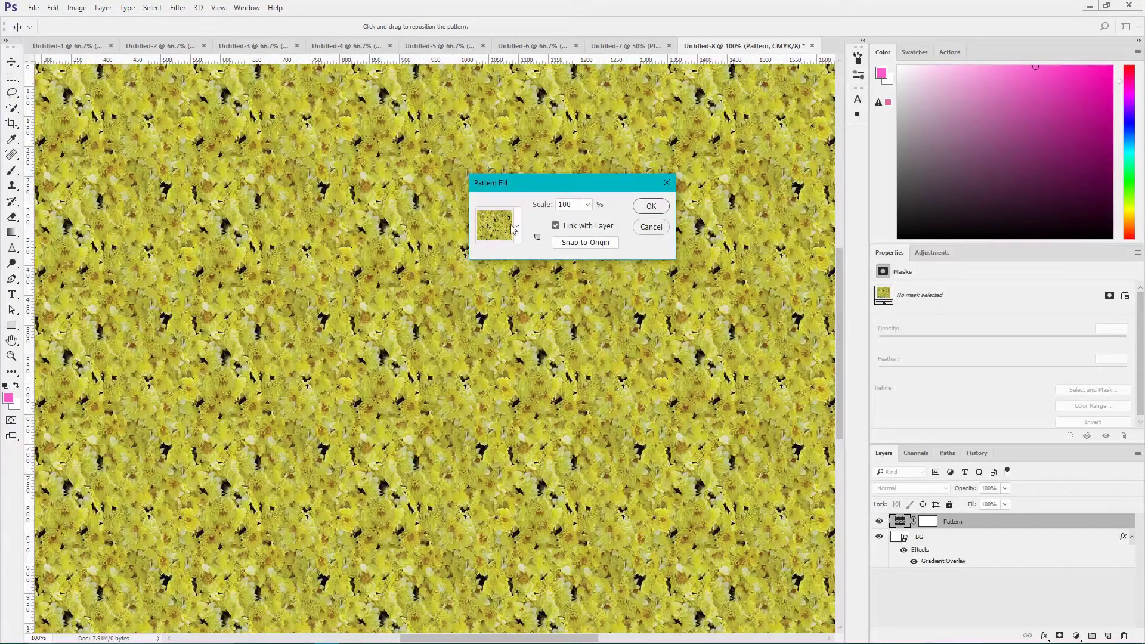
{"action": "left_click", "coordinate": [517, 227]}
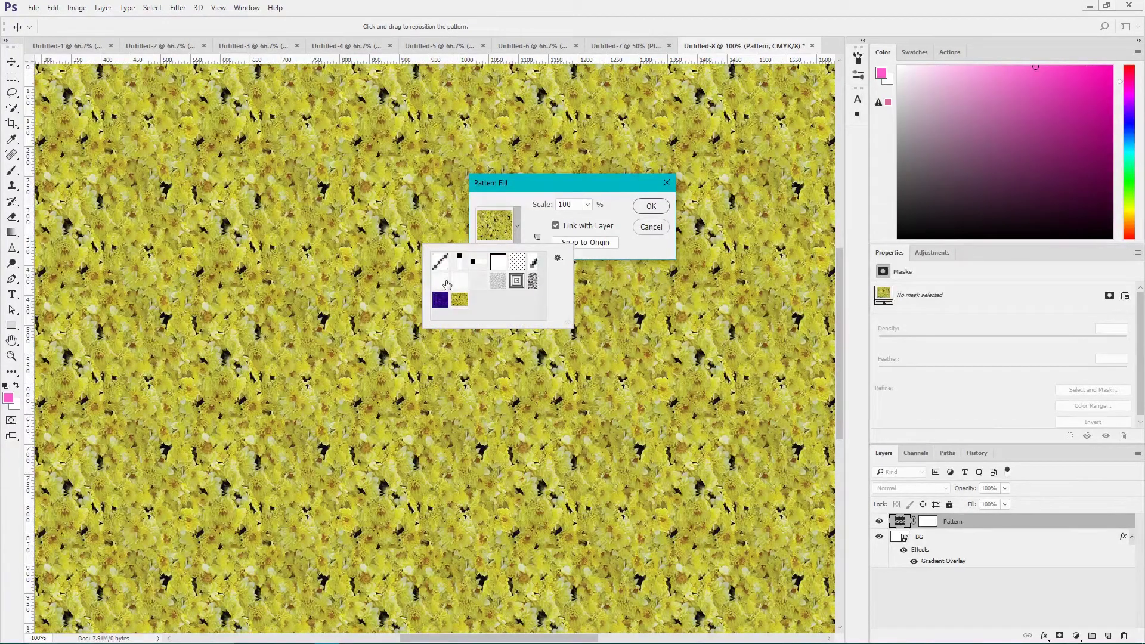
{"action": "key", "text": "super+plus"}
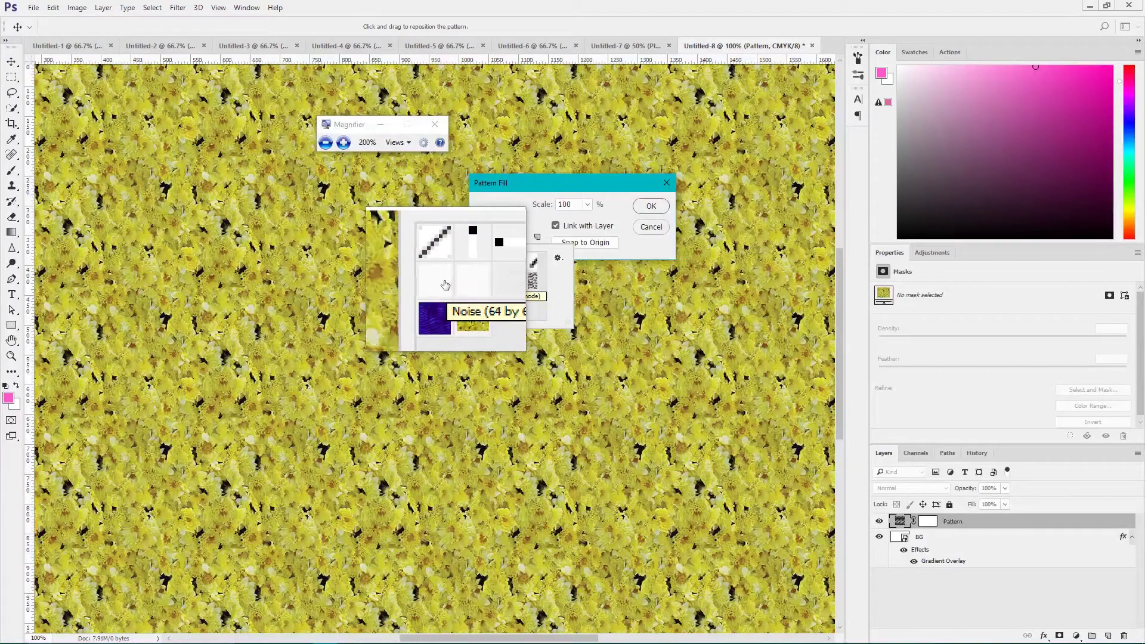
{"action": "left_click", "coordinate": [444, 284]}
{"action": "key", "text": "super+Escape"}
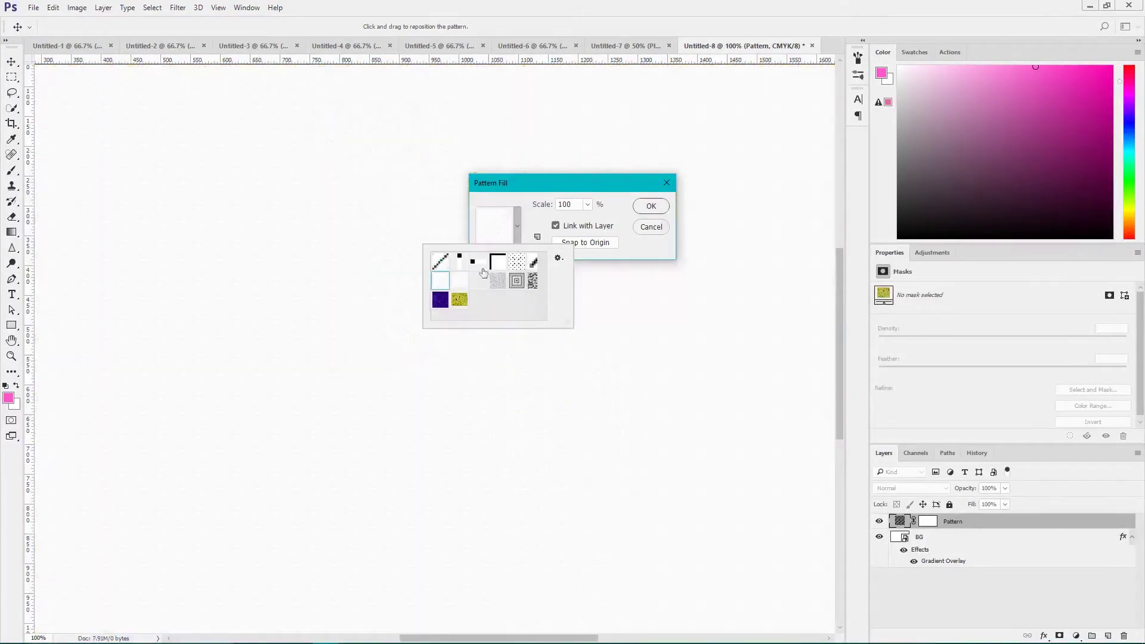
{"action": "left_click", "coordinate": [651, 206]}
Set the Pattern layer's blend mode to Color Burn, then select the BG layer.
{"action": "key", "text": "ctrl+minus"}
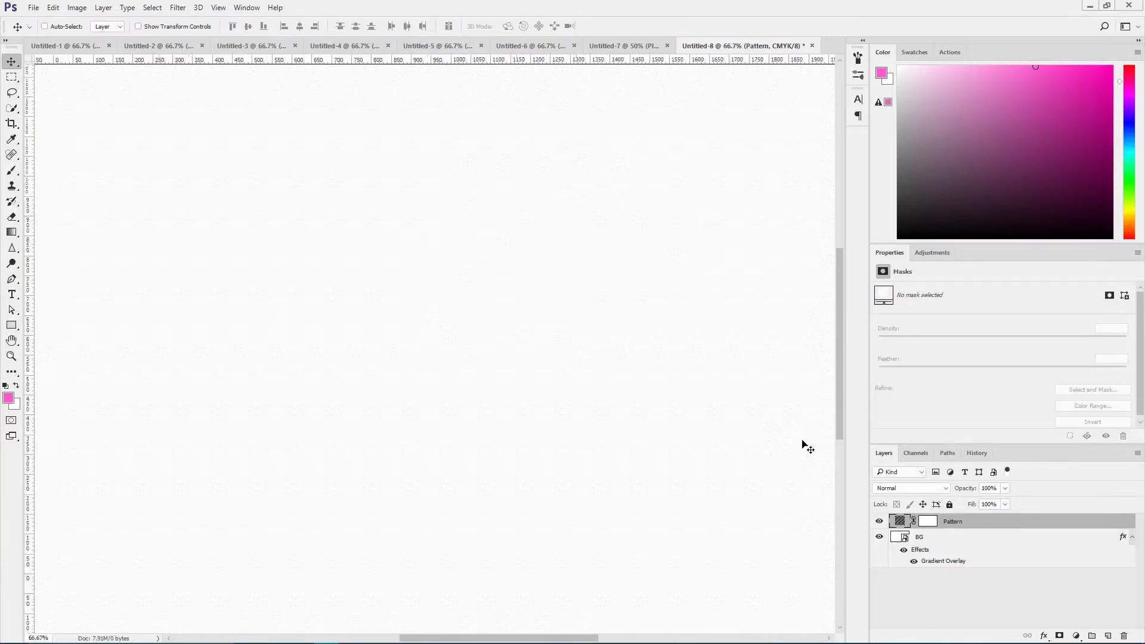
{"action": "key", "text": "ctrl+minus"}
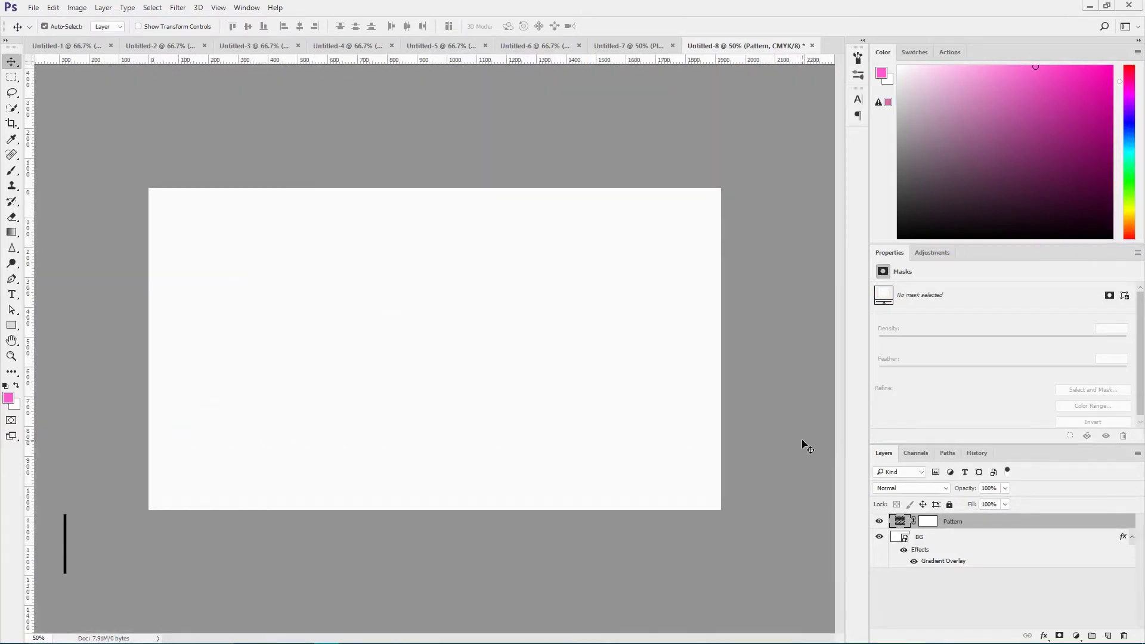
{"action": "left_click", "coordinate": [903, 490]}
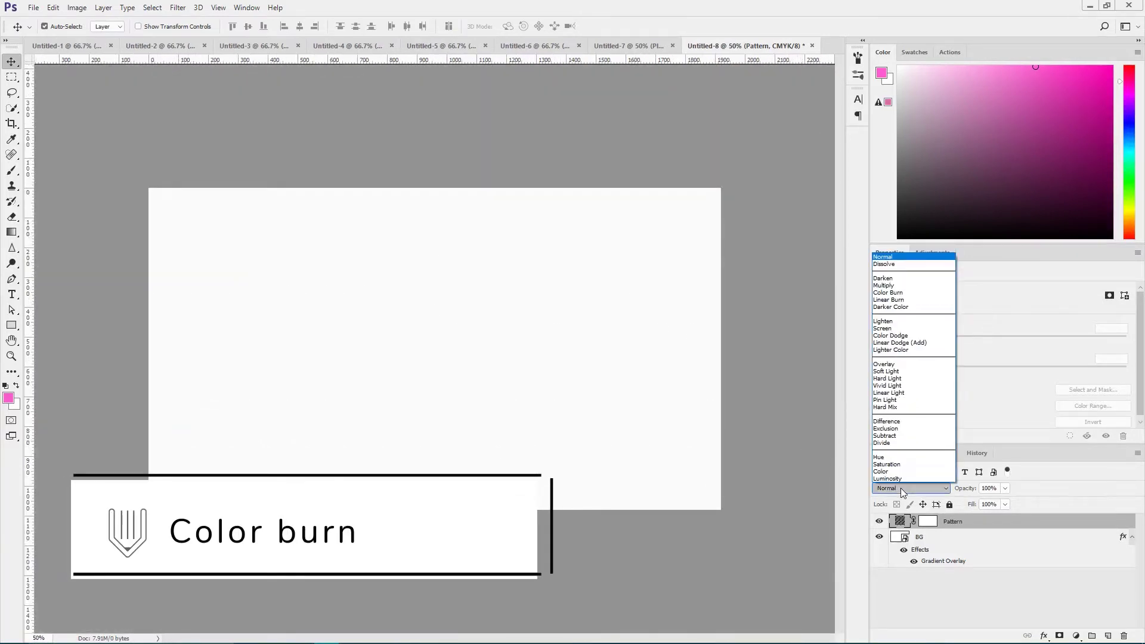
{"action": "left_click", "coordinate": [903, 293]}
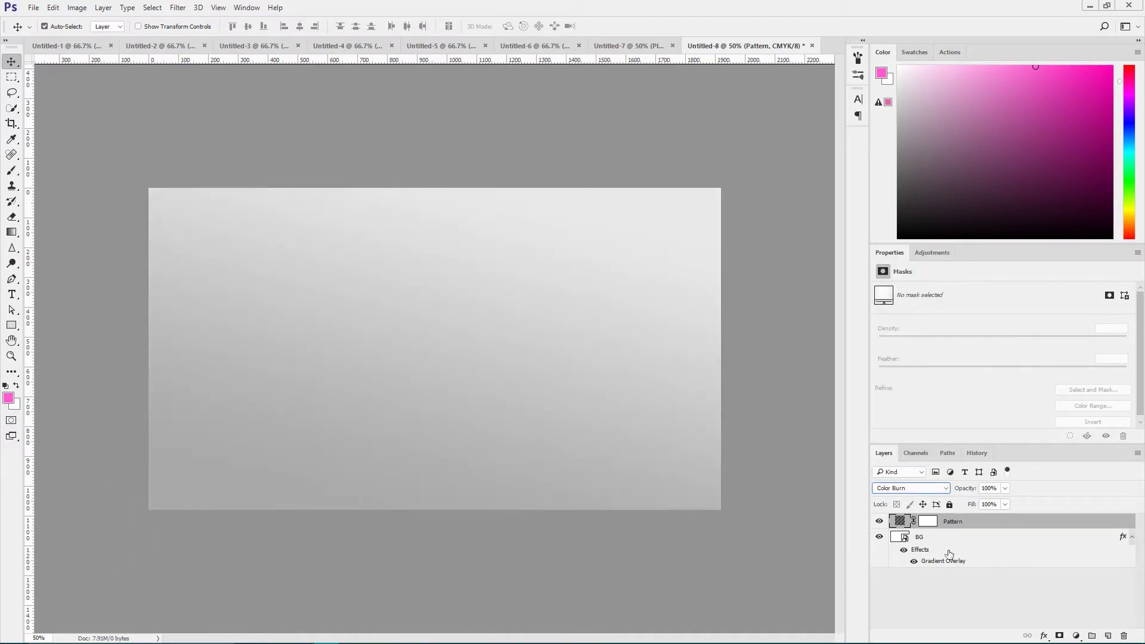
{"action": "left_click", "coordinate": [932, 541]}
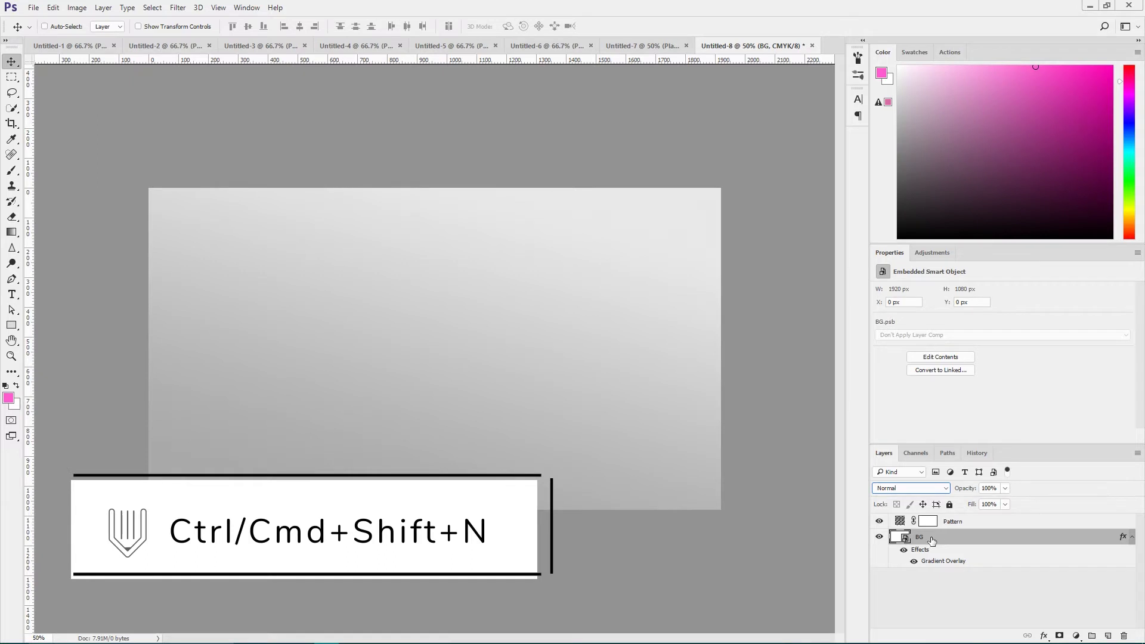
Add a new layer named PlaceHere at 100% opacity and convert it to a smart object.
{"action": "key", "text": "ctrl+shift+n"}
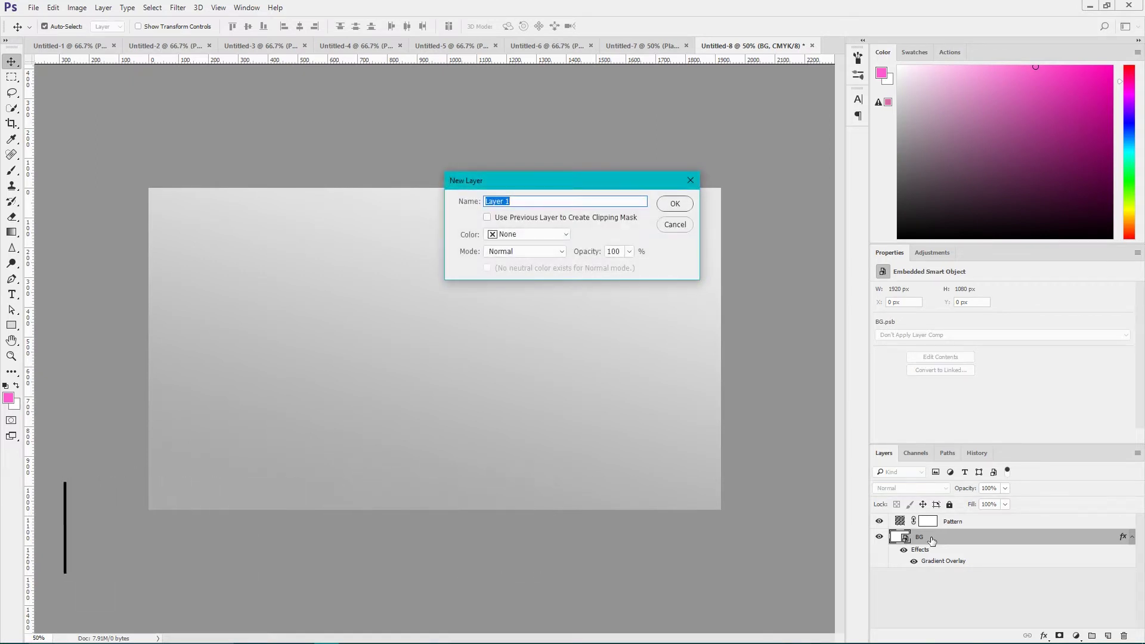
{"action": "key", "text": "BackSpace"}
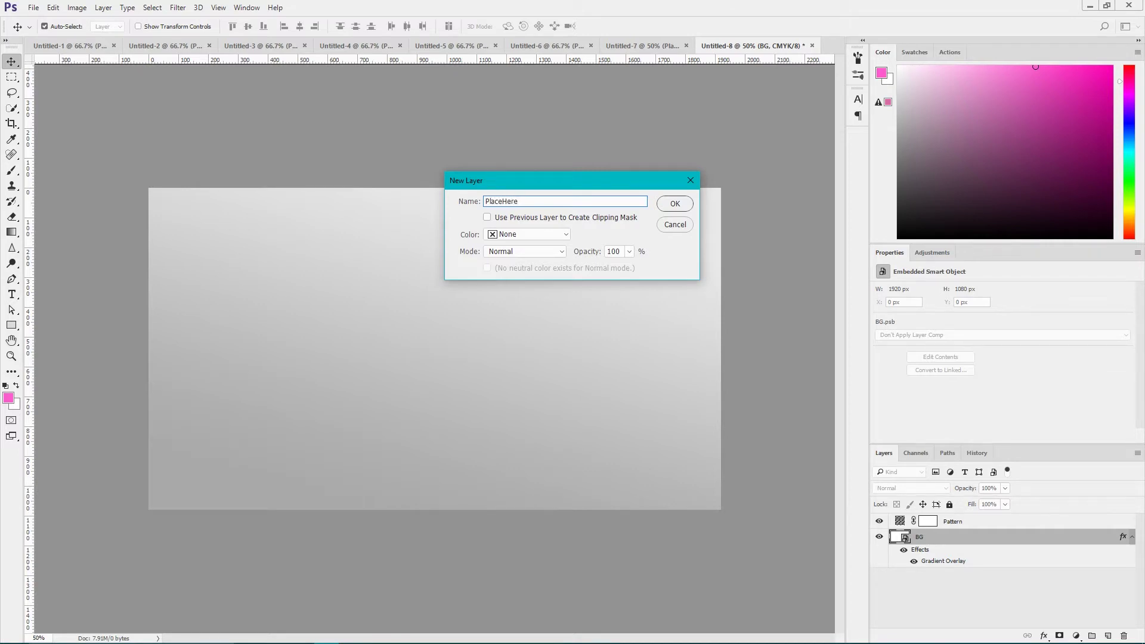
{"action": "left_click", "coordinate": [674, 206]}
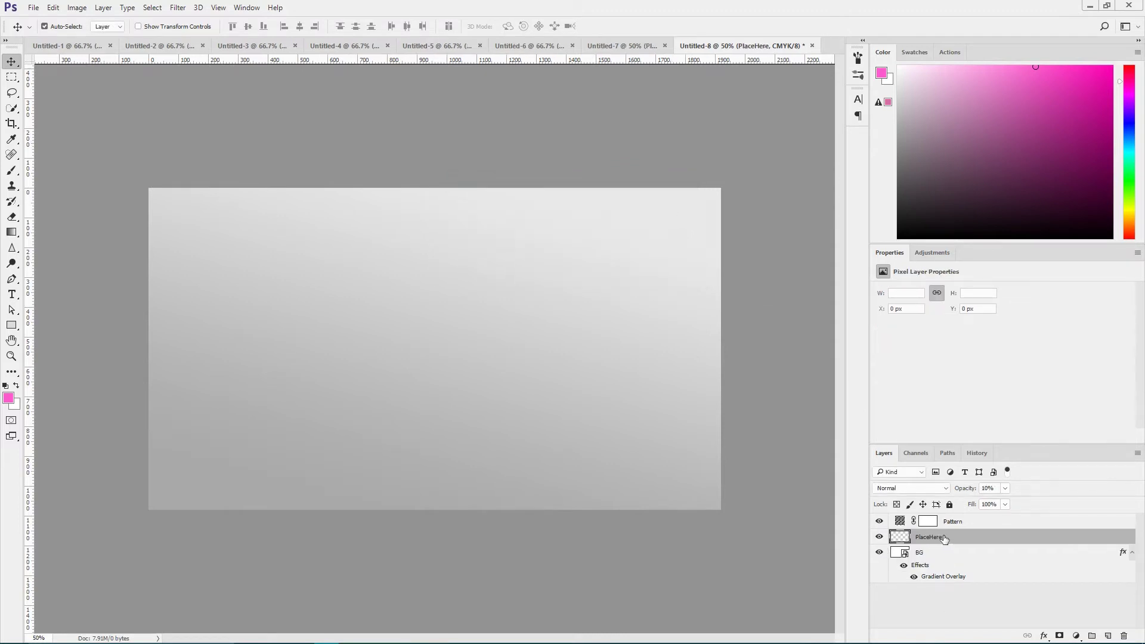
{"action": "left_click", "coordinate": [1005, 487]}
{"action": "left_click_drag", "start_coordinate": [1002, 502], "coordinate": [1144, 503]}
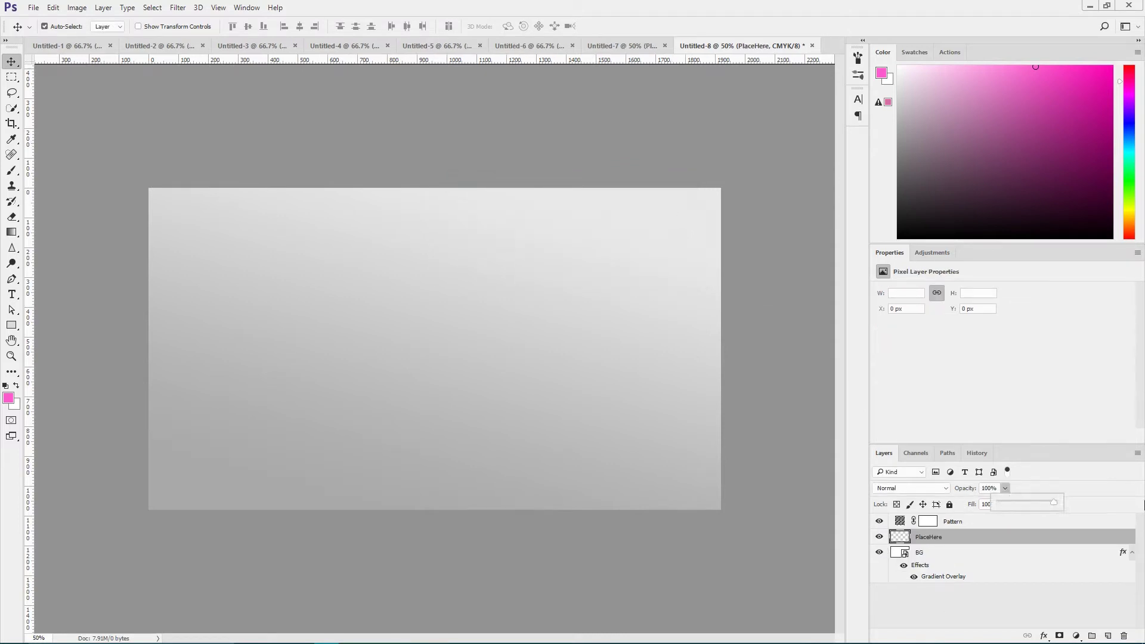
{"action": "right_click", "coordinate": [931, 537]}
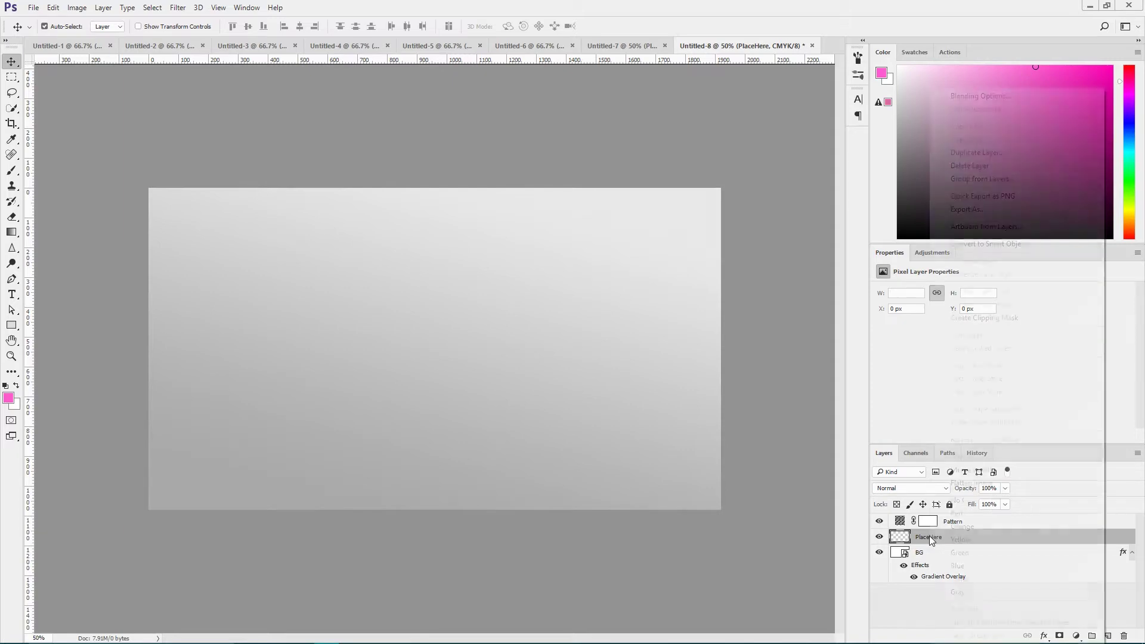
{"action": "left_click", "coordinate": [988, 243]}
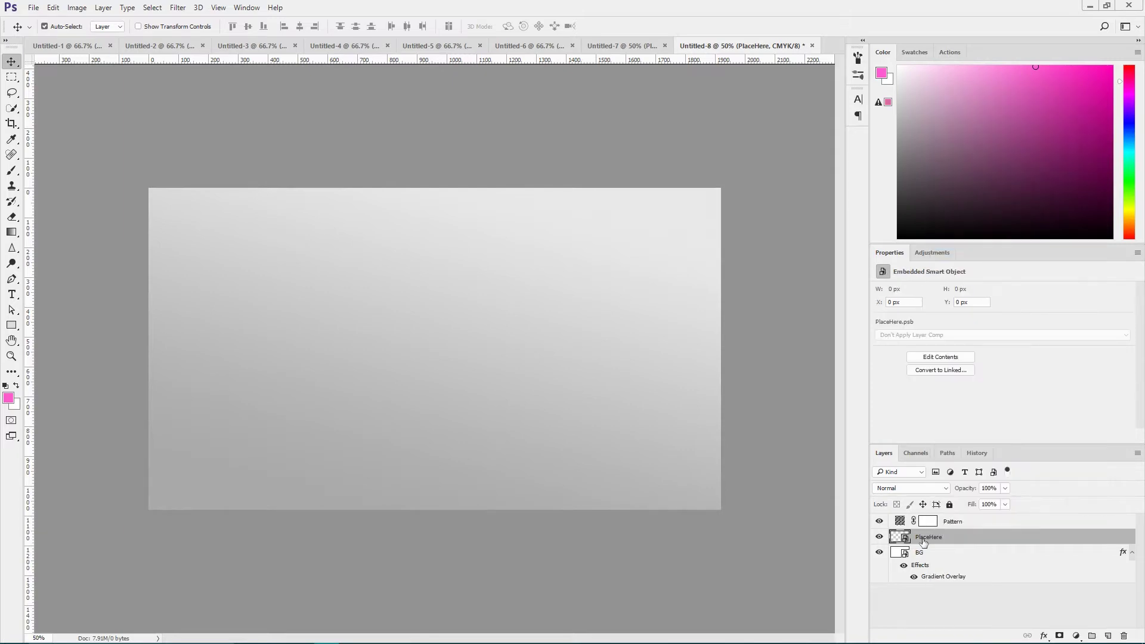
Place the HP logo file inside the smart object, scale it to about 32%, and close it.
{"action": "double_click", "coordinate": [901, 537]}
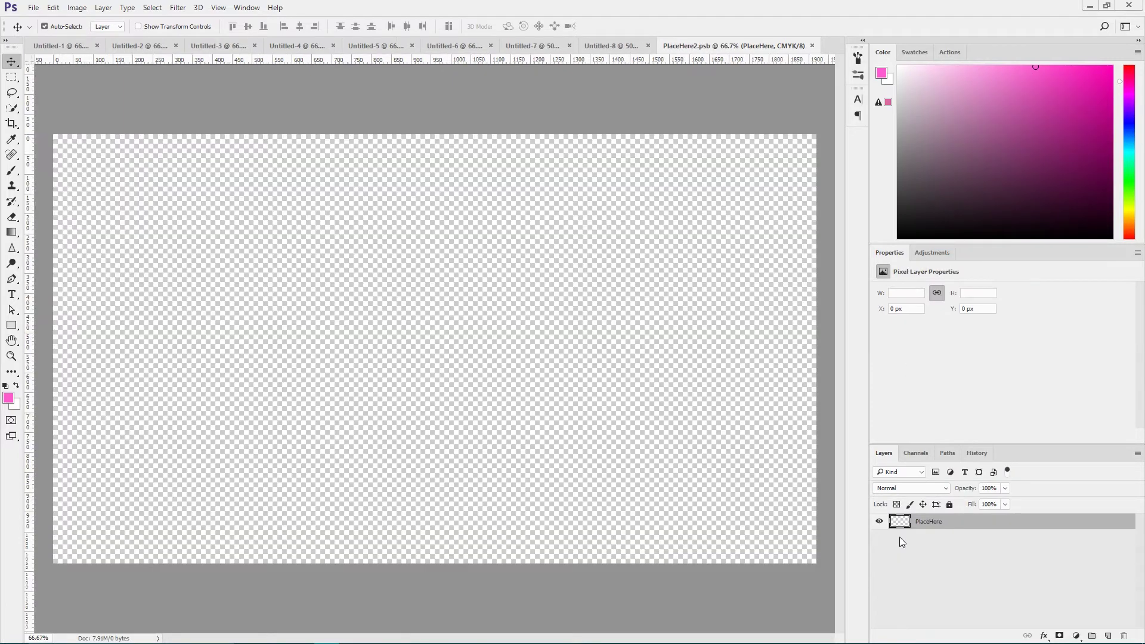
{"action": "left_click", "coordinate": [1106, 6]}
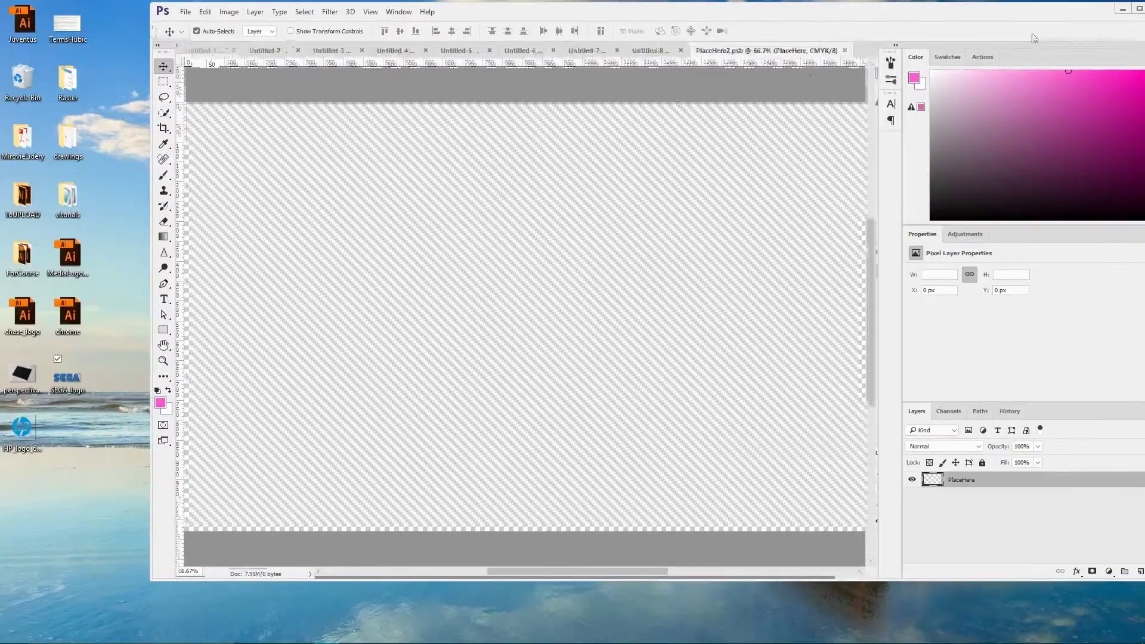
{"action": "left_click_drag", "start_coordinate": [20, 436], "coordinate": [535, 294]}
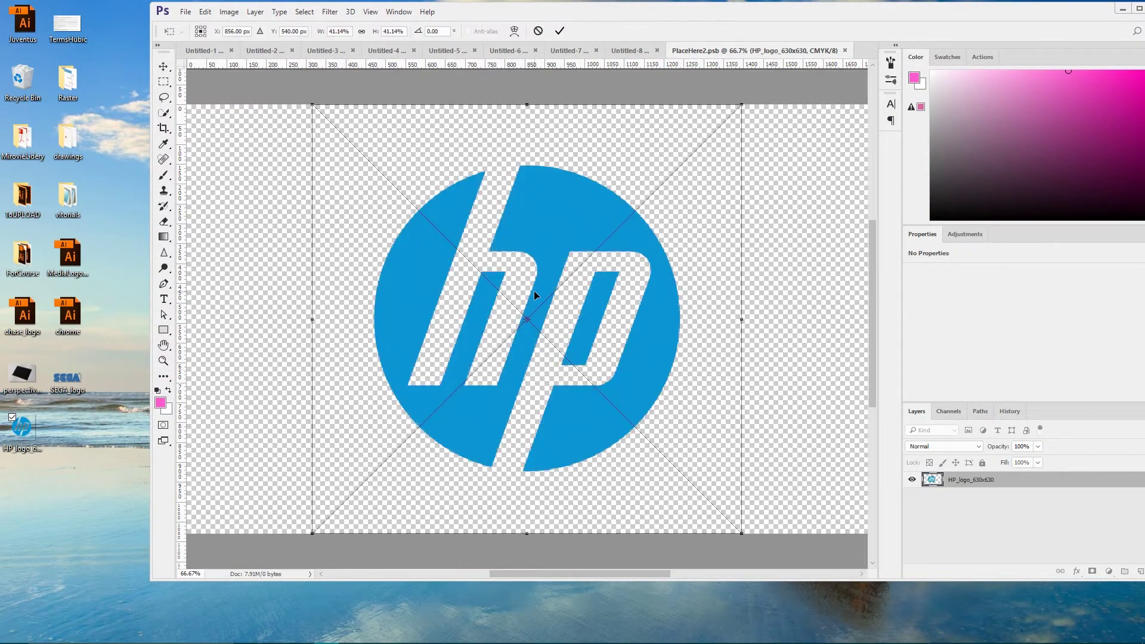
{"action": "left_click_drag", "start_coordinate": [744, 102], "coordinate": [690, 148]}
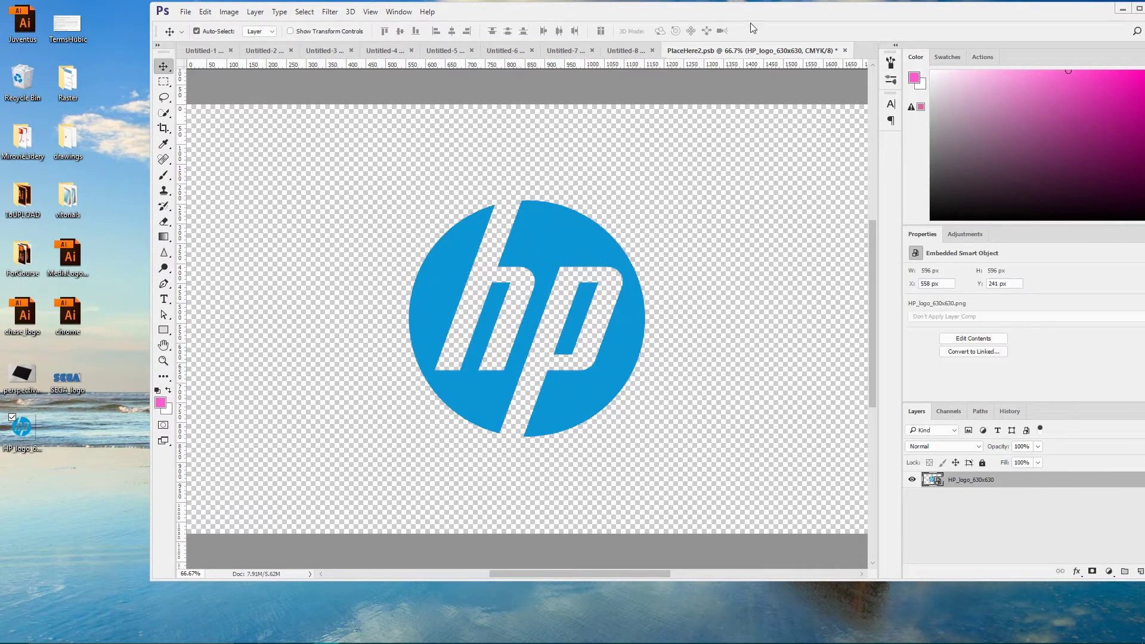
{"action": "left_click_drag", "start_coordinate": [940, 19], "coordinate": [894, 28]}
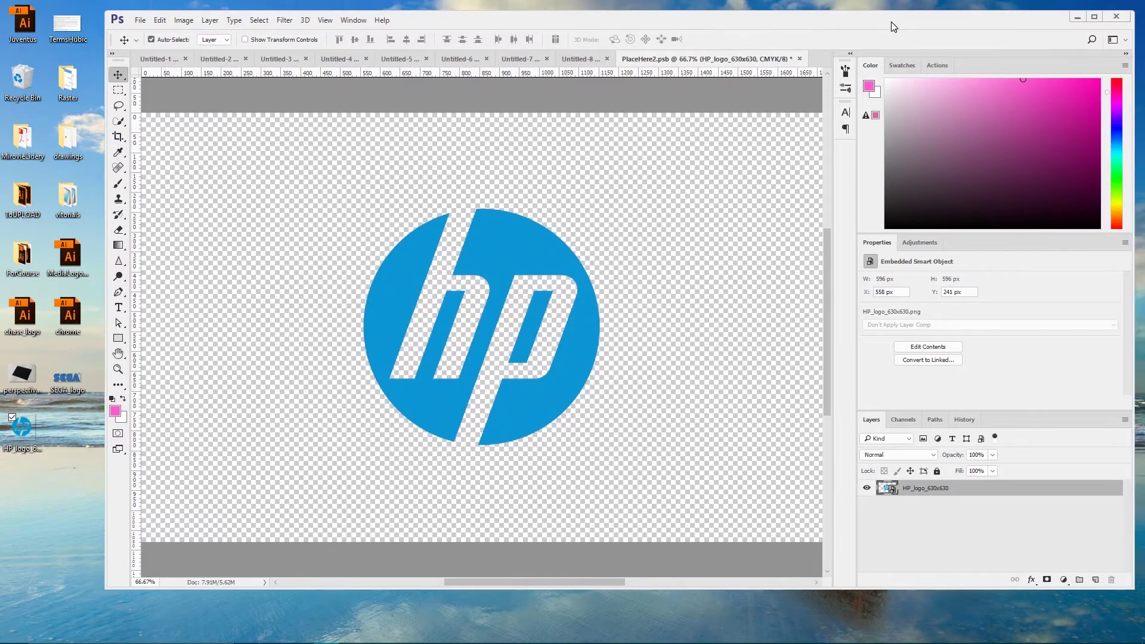
{"action": "left_click", "coordinate": [799, 59]}
Save the logo into the mockup and reduce the logo layer's fill to 0%.
{"action": "left_click", "coordinate": [523, 248]}
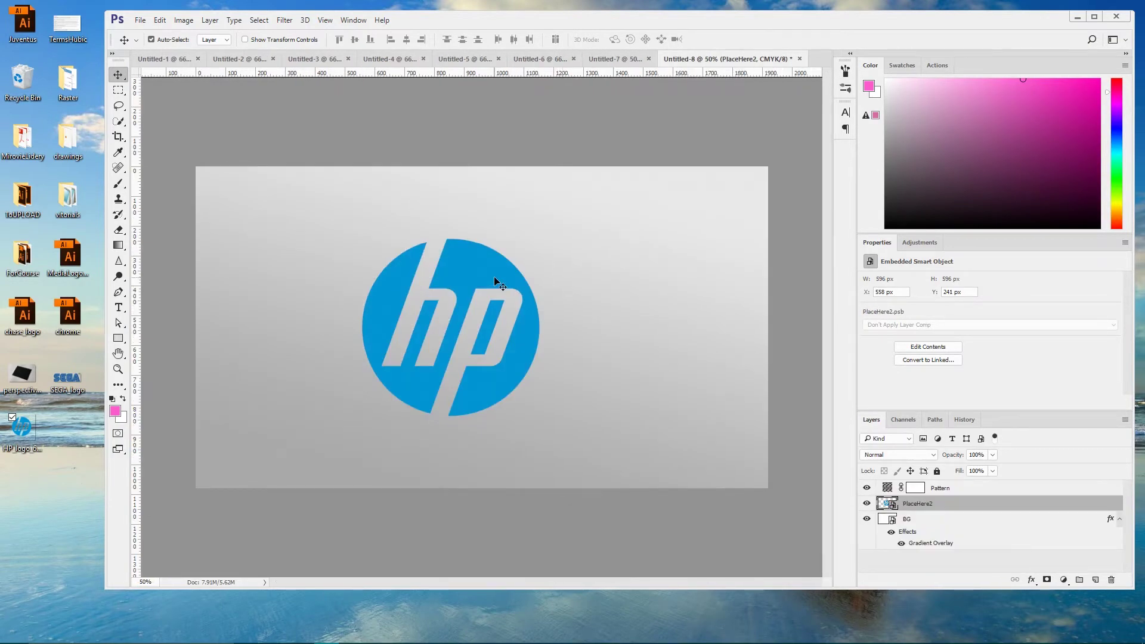
{"action": "left_click", "coordinate": [992, 471]}
{"action": "left_click_drag", "start_coordinate": [942, 484], "coordinate": [916, 490]}
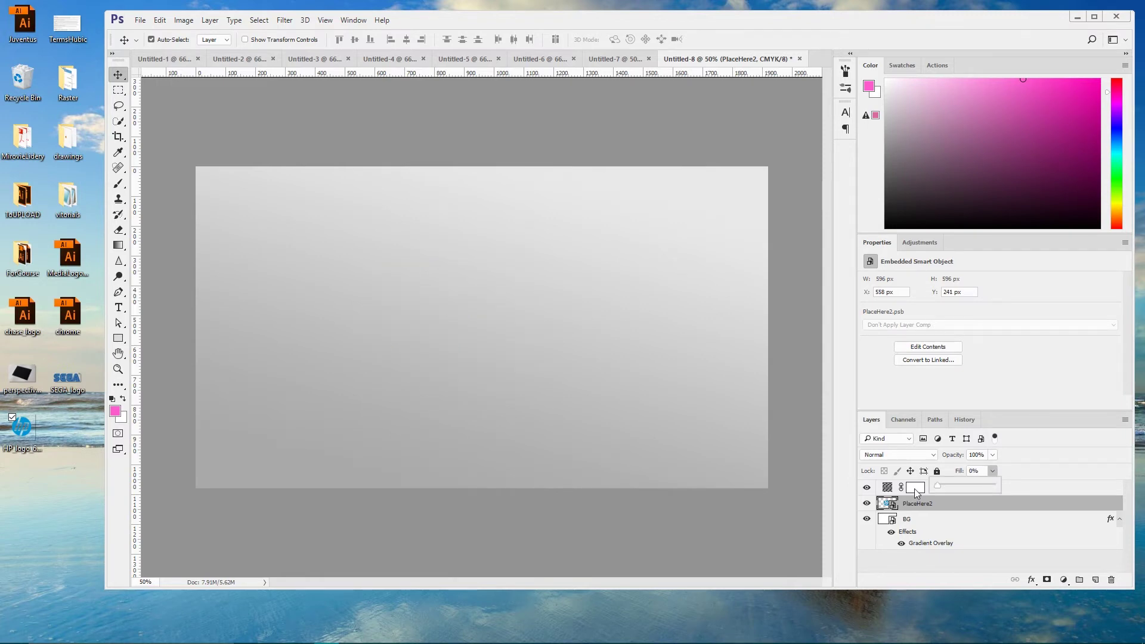
{"action": "left_click", "coordinate": [1023, 463]}
Add a Bevel & Emboss effect to the logo layer.
{"action": "left_click", "coordinate": [1031, 580]}
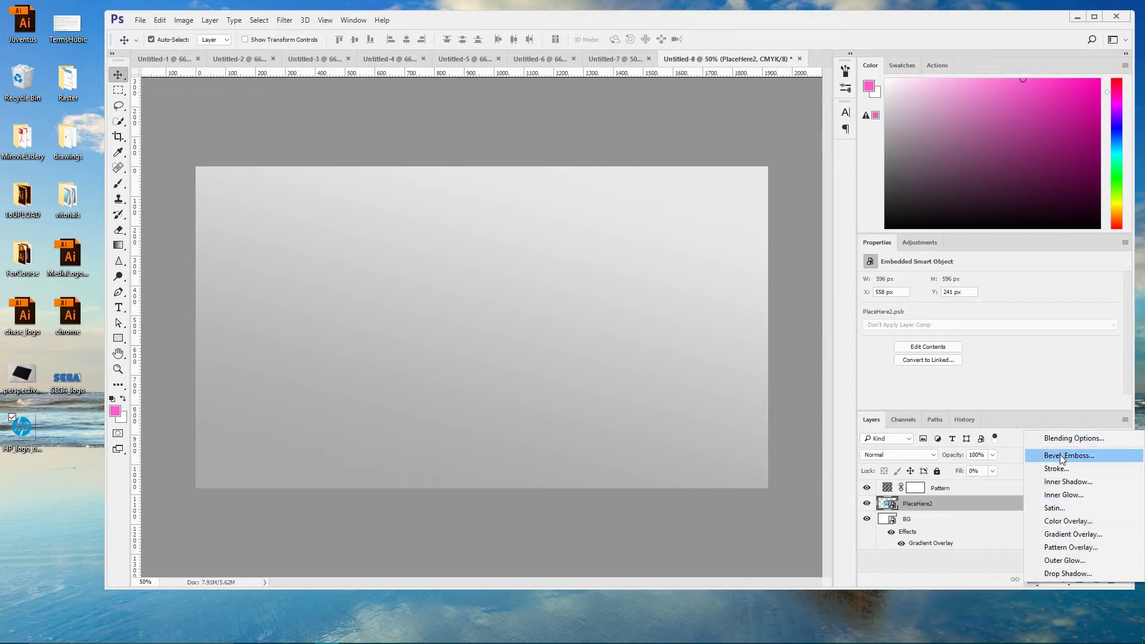
{"action": "left_click", "coordinate": [1029, 246]}
{"action": "key", "text": "space"}
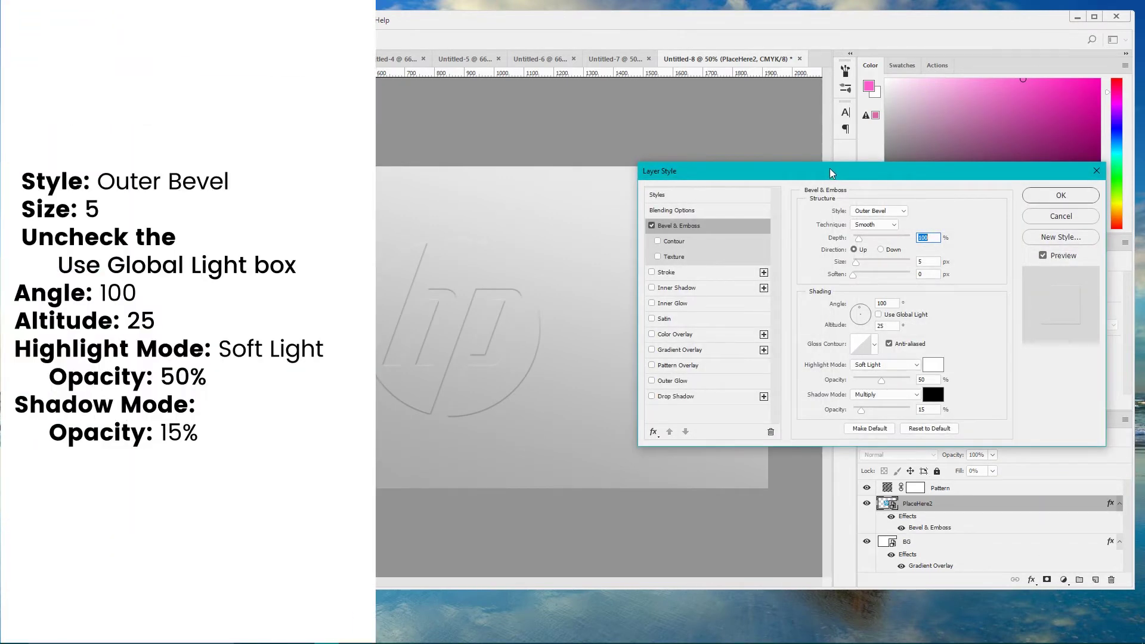
Set Outer Bevel, size 5, altitude 25, Soft Light highlight 50%, shadow opacity 15%.
{"action": "left_click", "coordinate": [887, 212]}
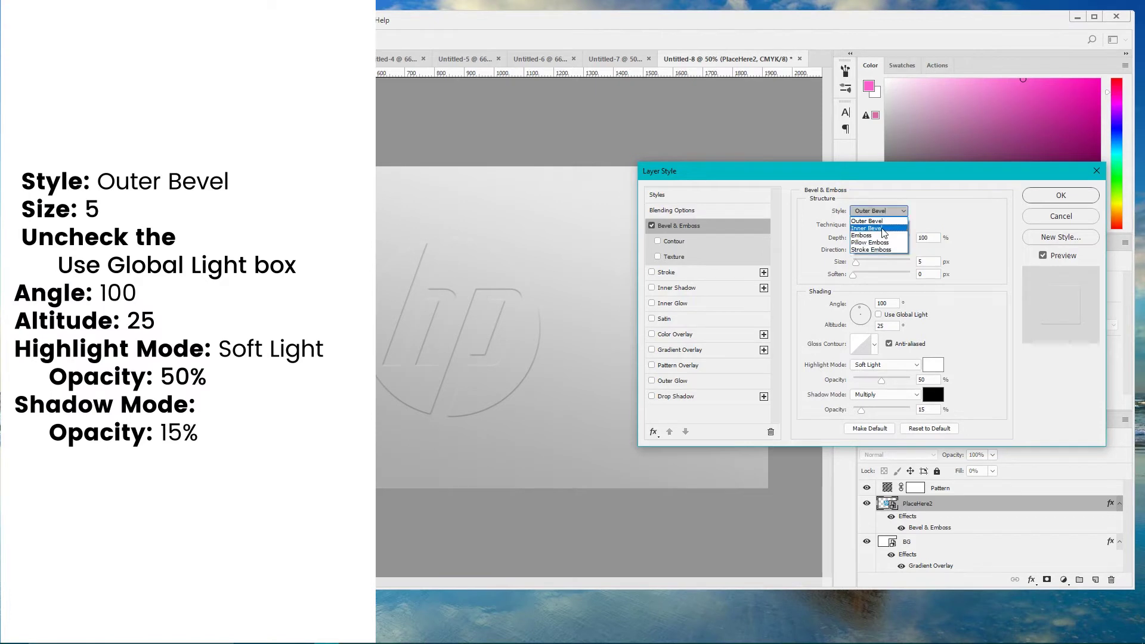
{"action": "left_click", "coordinate": [885, 216]}
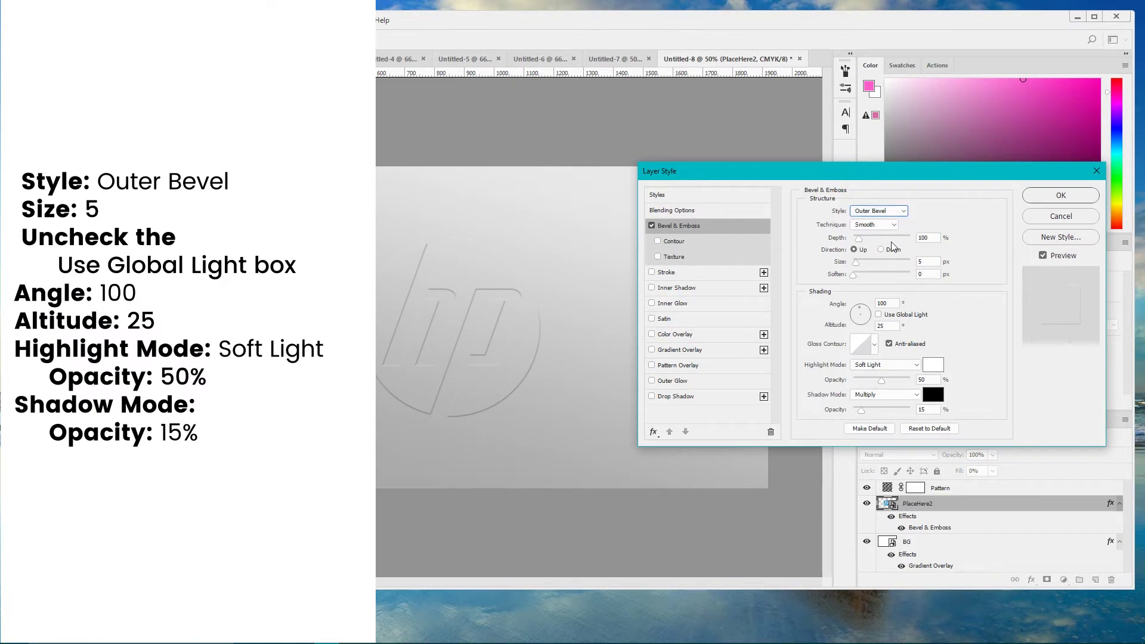
{"action": "left_click", "coordinate": [925, 262]}
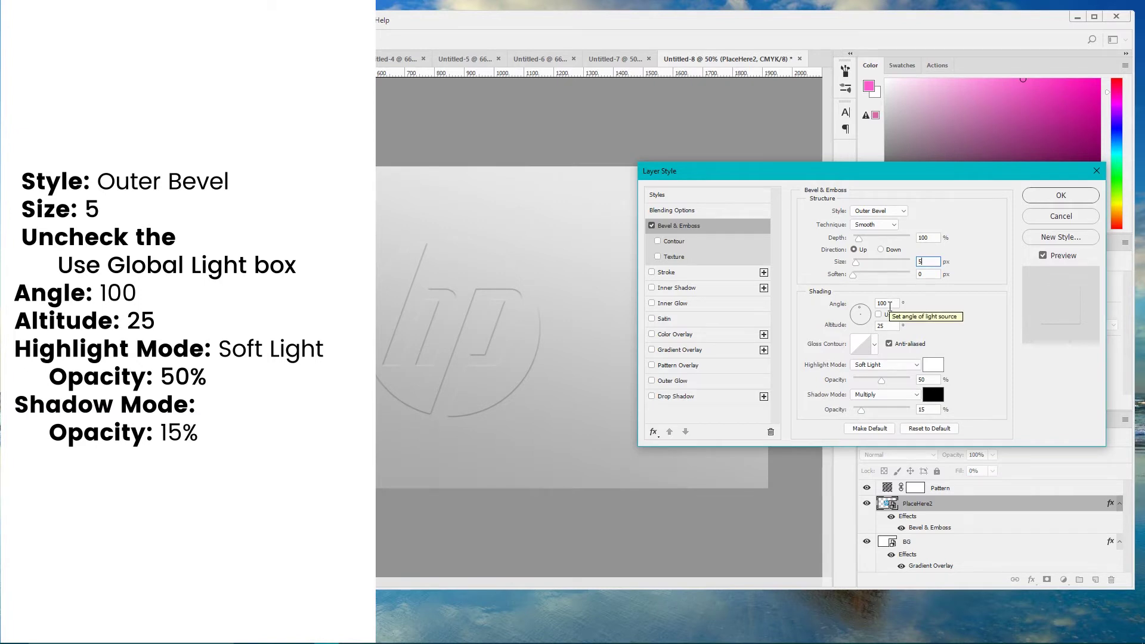
{"action": "left_click", "coordinate": [893, 325]}
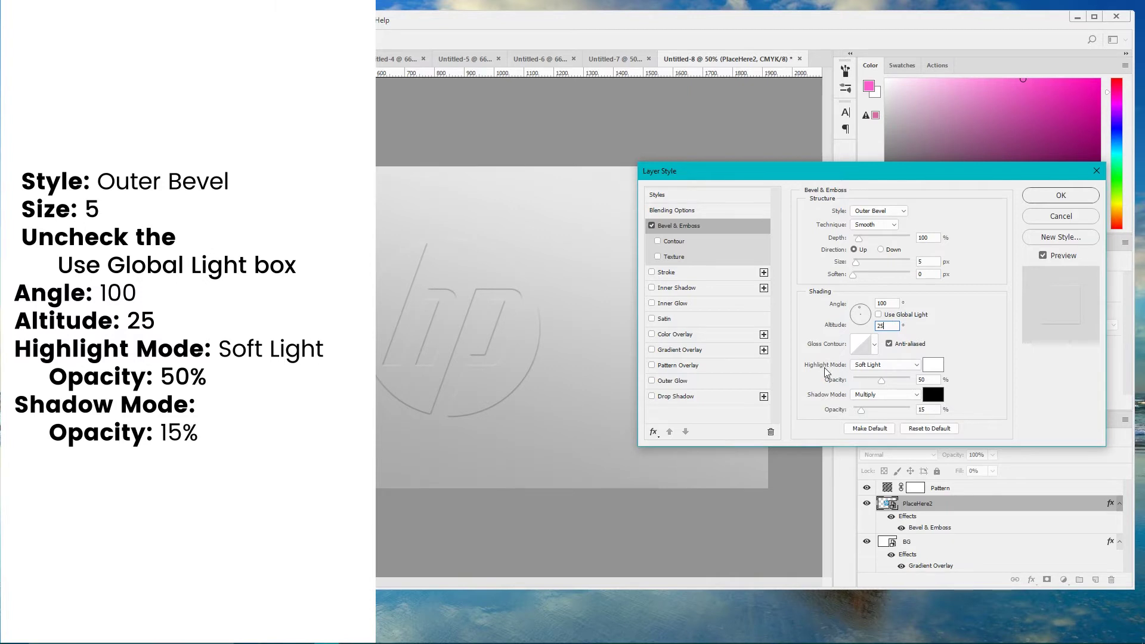
{"action": "left_click", "coordinate": [871, 366]}
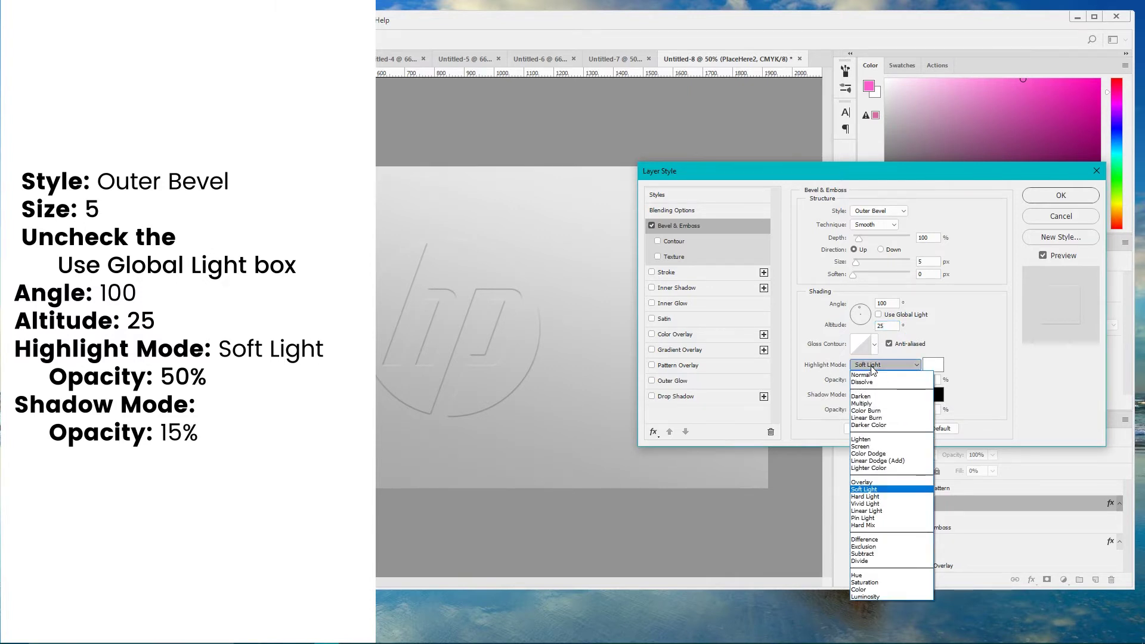
{"action": "left_click", "coordinate": [863, 489]}
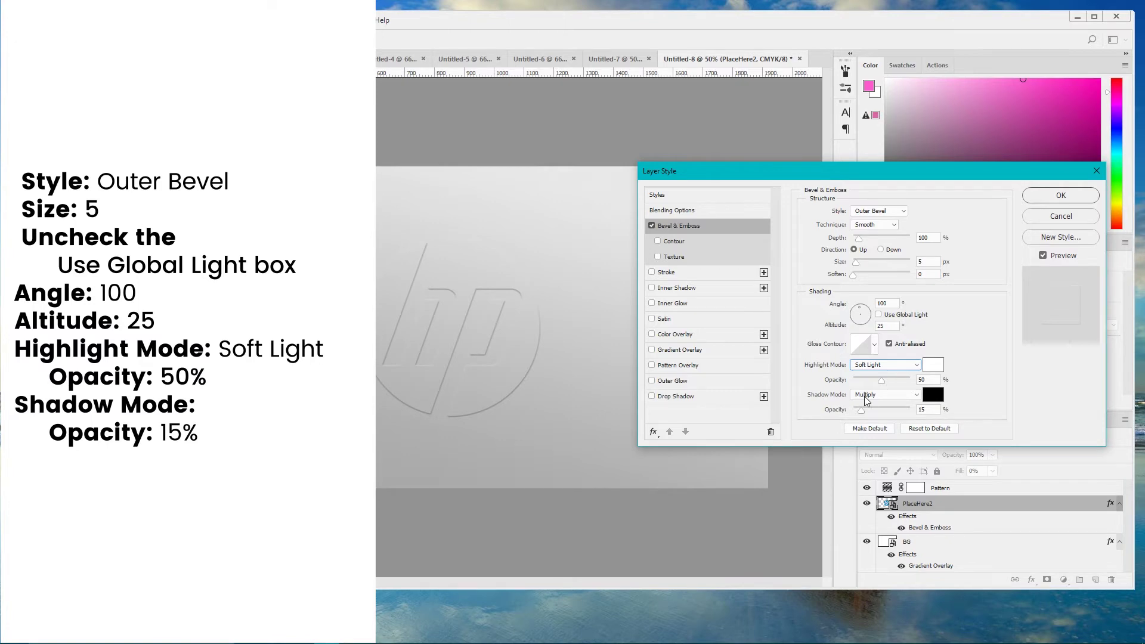
{"action": "left_click", "coordinate": [931, 410]}
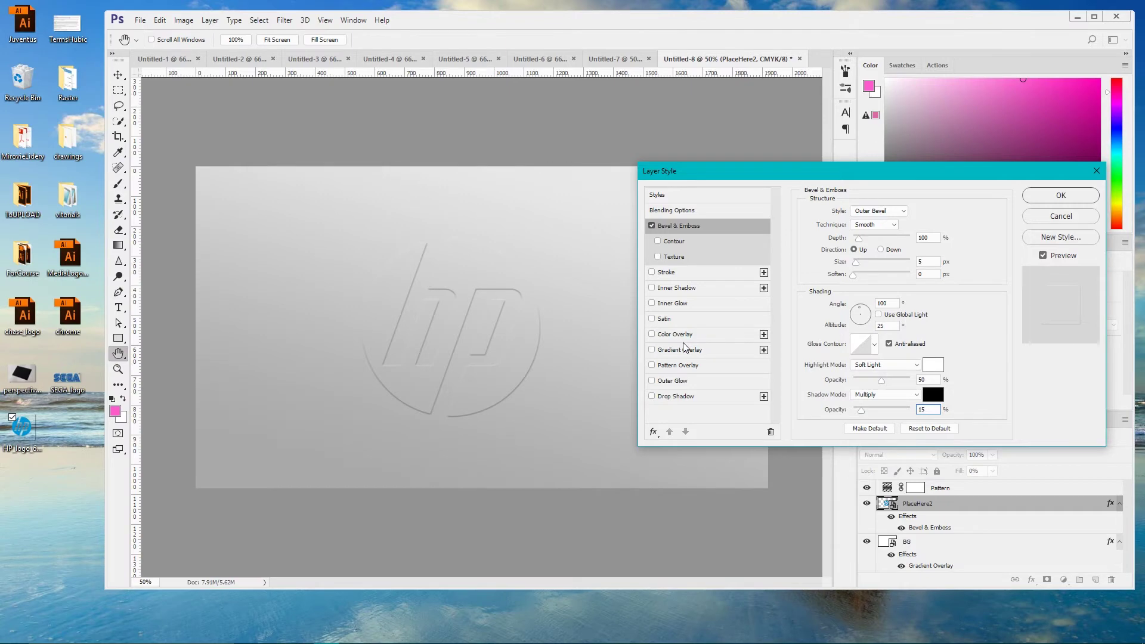
Enable a Vivid Light Inner Shadow with colour d0d0d0.
{"action": "left_click", "coordinate": [652, 288]}
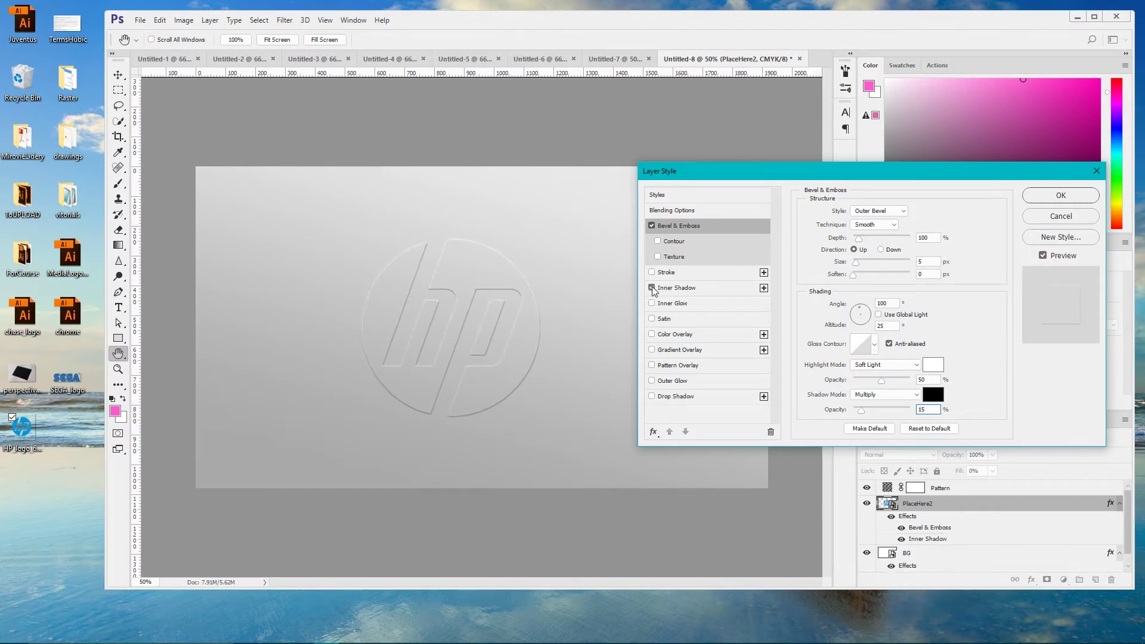
{"action": "left_click", "coordinate": [695, 289]}
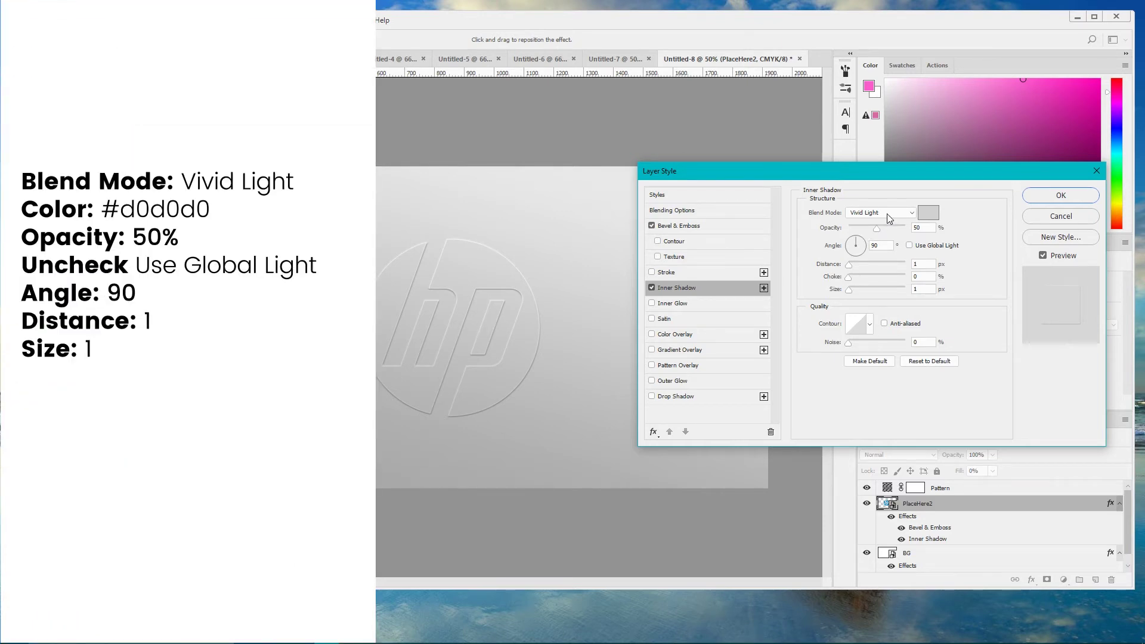
{"action": "left_click", "coordinate": [928, 212]}
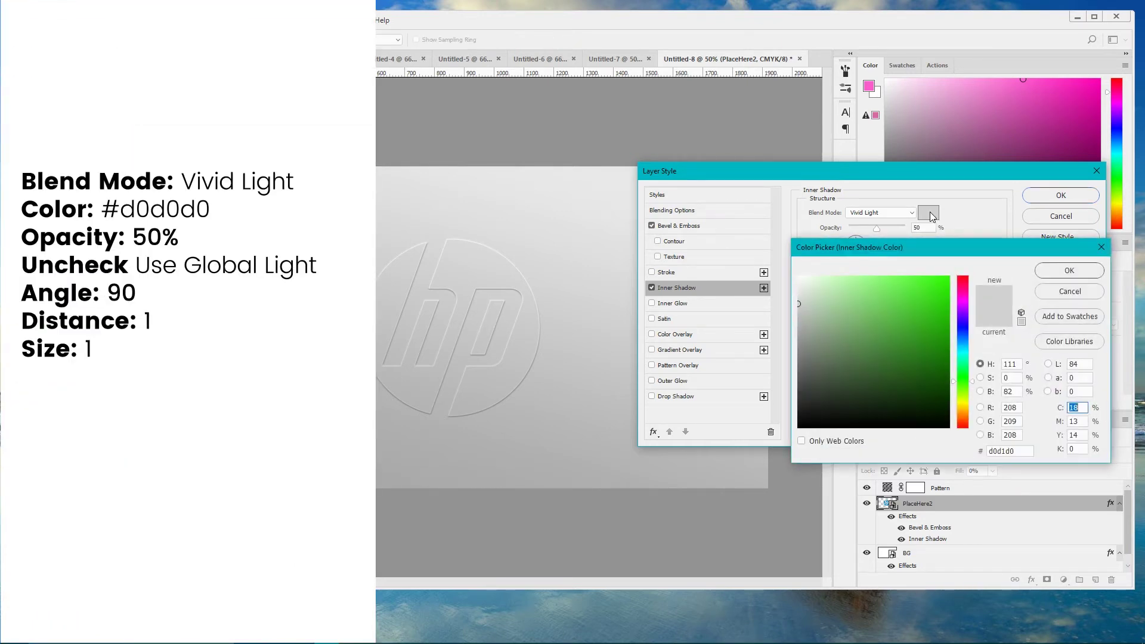
{"action": "left_click", "coordinate": [1006, 451]}
{"action": "key", "text": "BackSpace"}
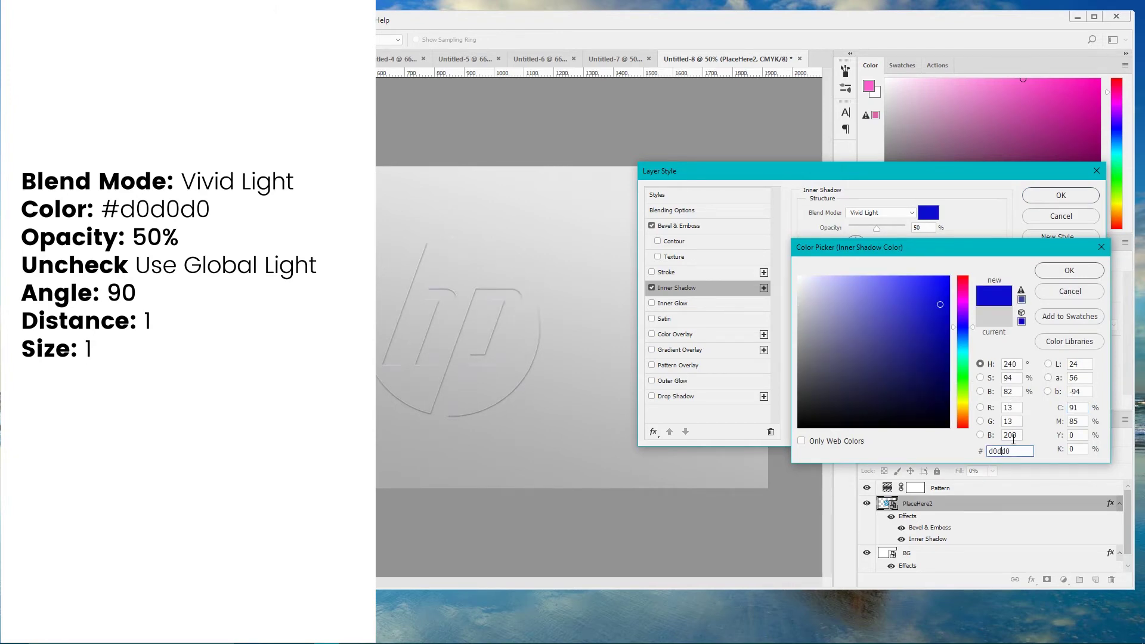
{"action": "type", "text": "0"}
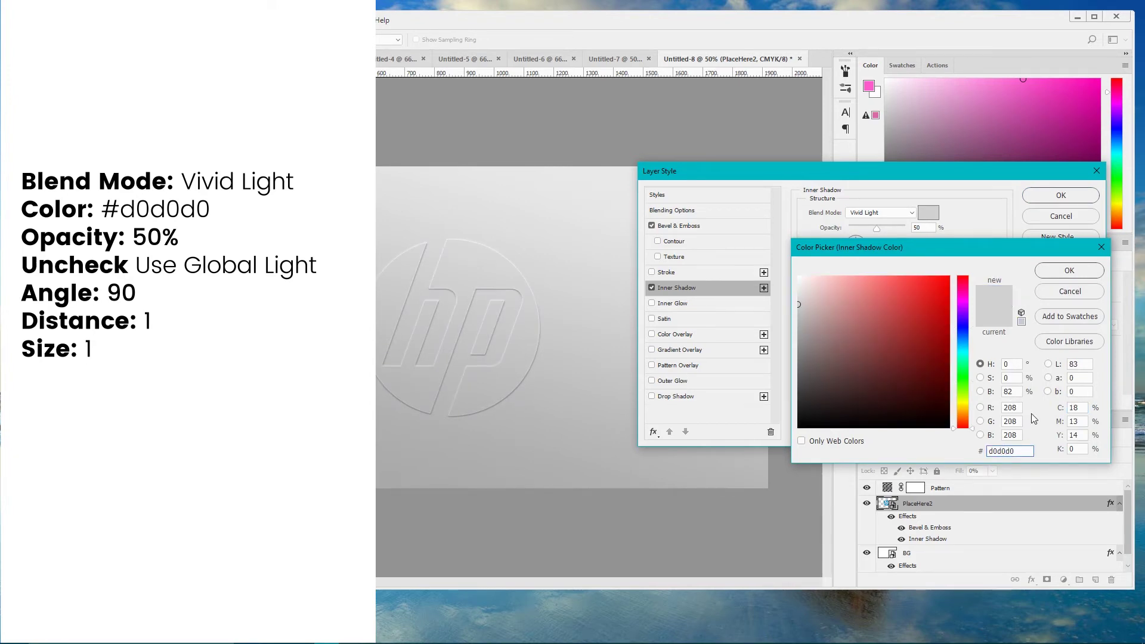
{"action": "left_click", "coordinate": [1064, 273]}
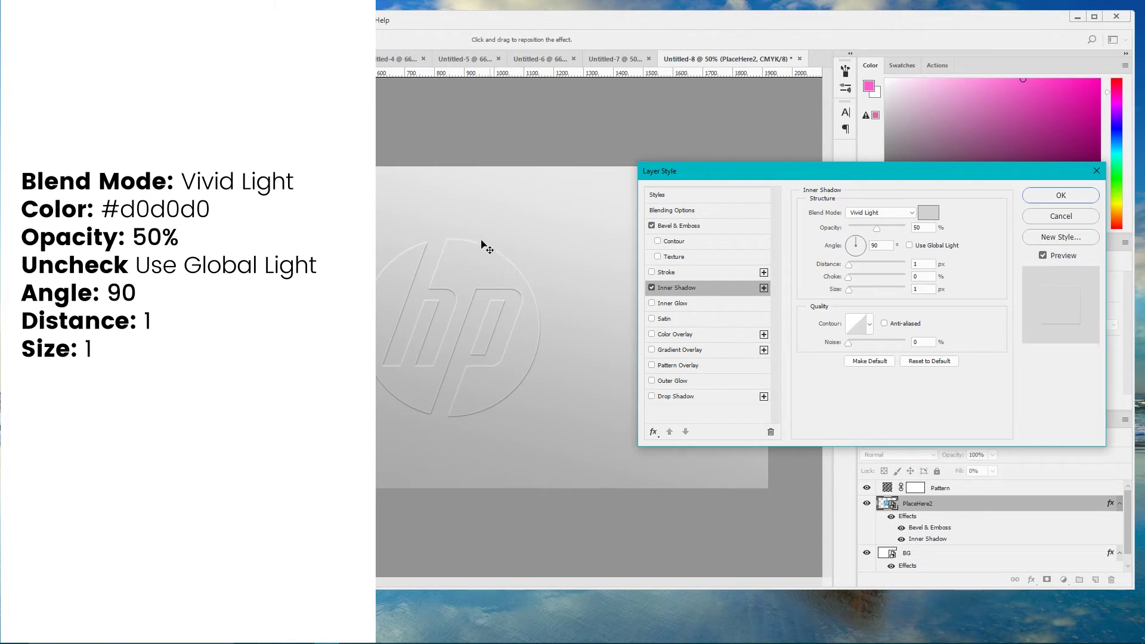
Set the inner shadow to 50% opacity, angle 90°, distance 1 and size 1.
{"action": "left_click", "coordinate": [930, 261]}
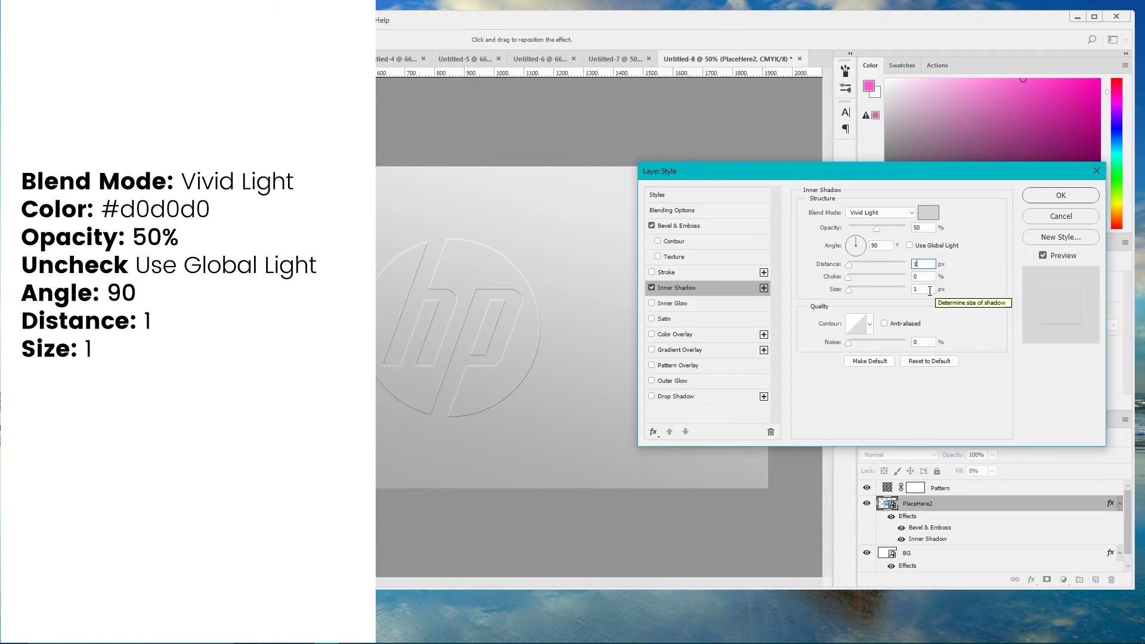
{"action": "left_click", "coordinate": [927, 289]}
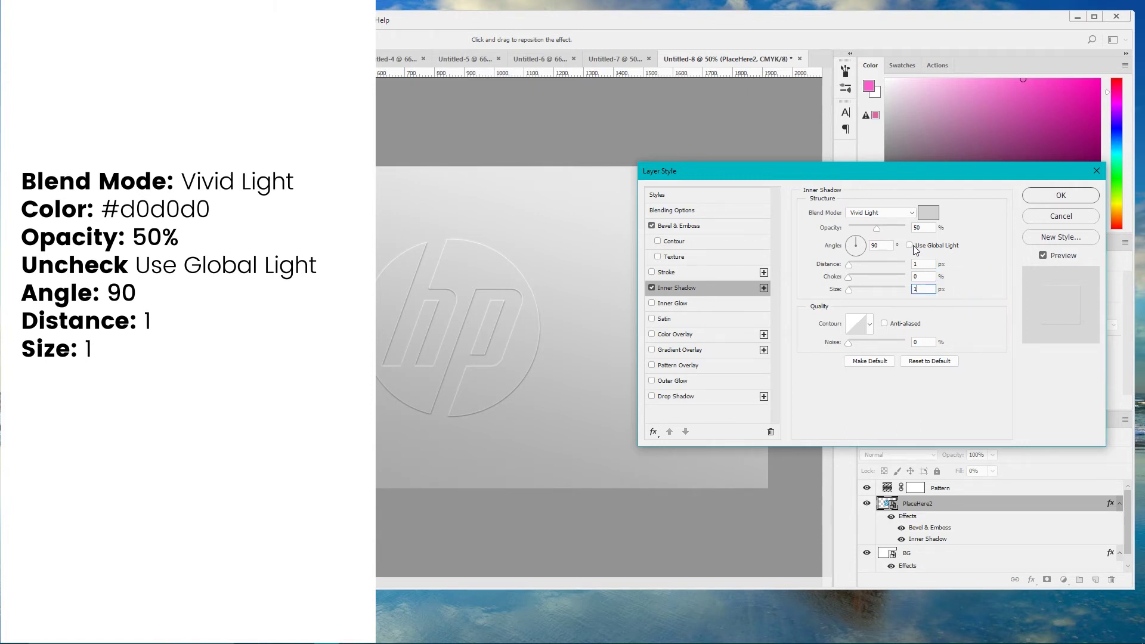
{"action": "left_click", "coordinate": [883, 245]}
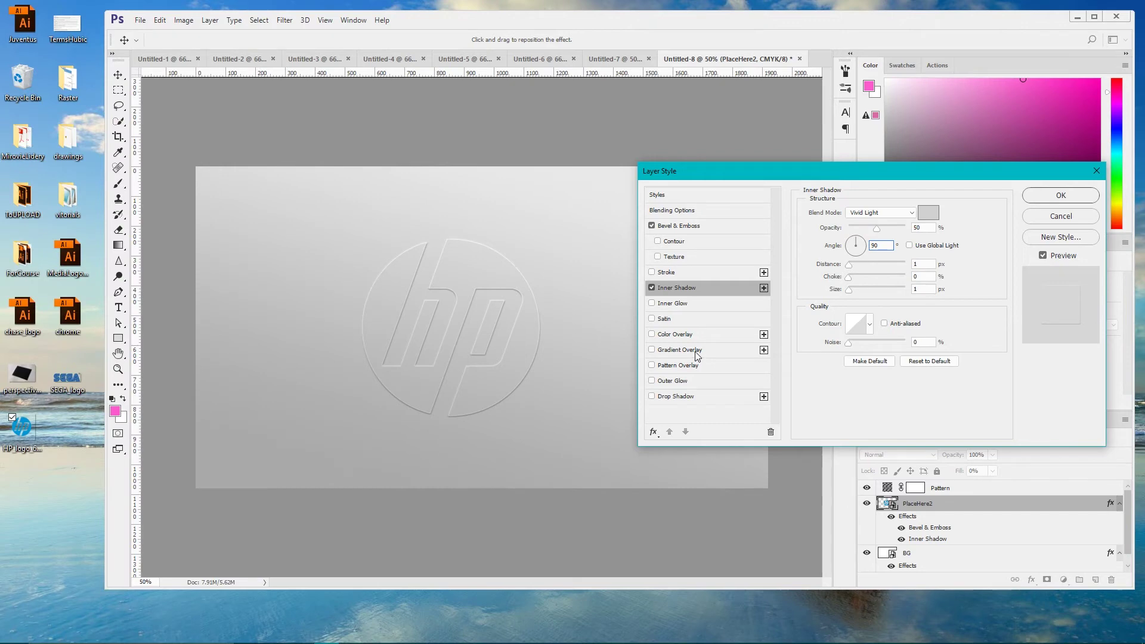
Add a dithered Gradient Overlay at 20% opacity with both gradient stops white.
{"action": "left_click", "coordinate": [694, 351]}
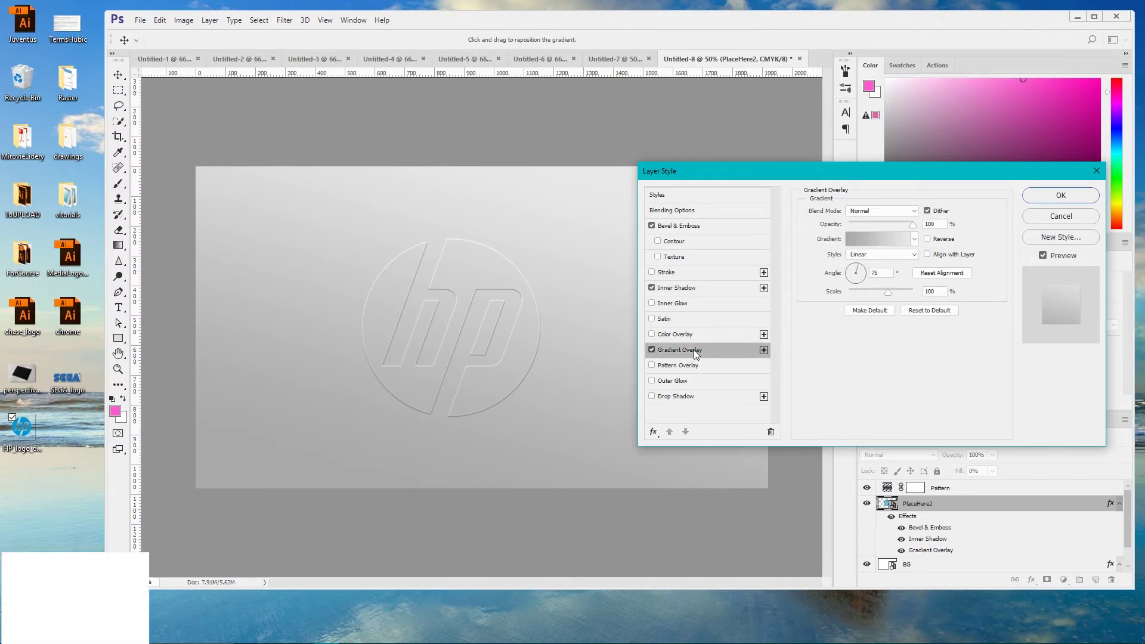
{"action": "double_click", "coordinate": [934, 224]}
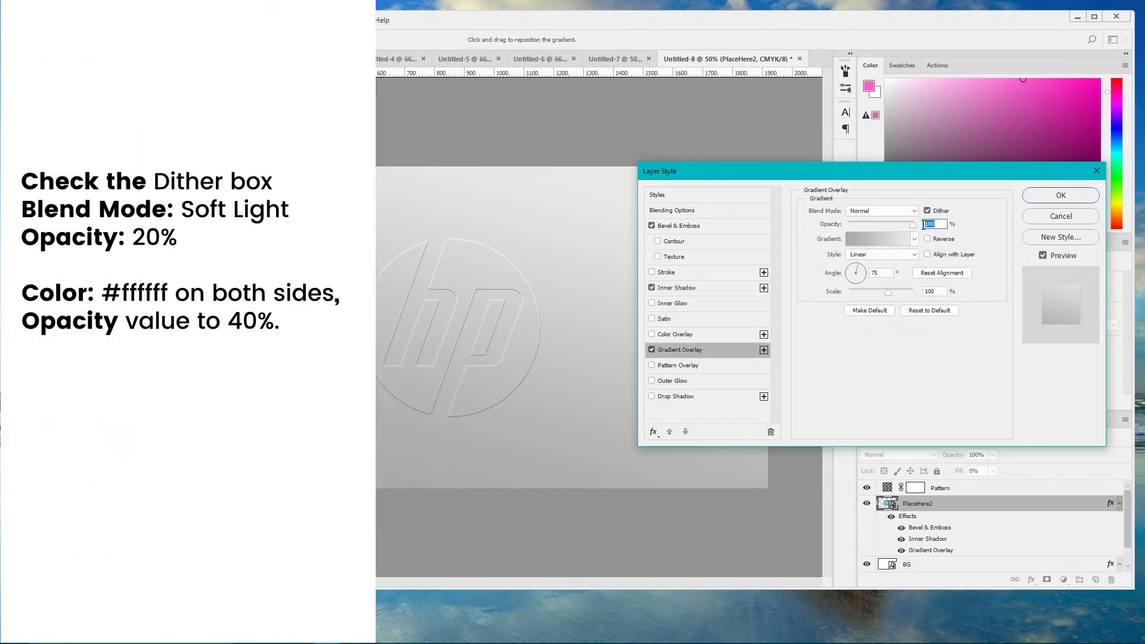
{"action": "type", "text": "20"}
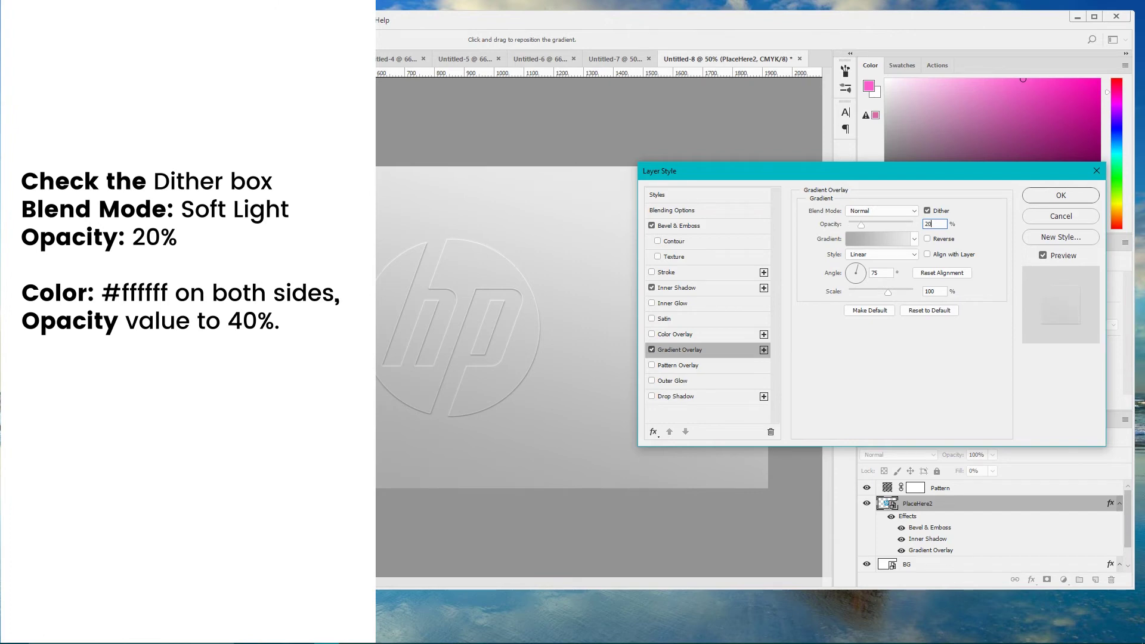
{"action": "left_click", "coordinate": [875, 238]}
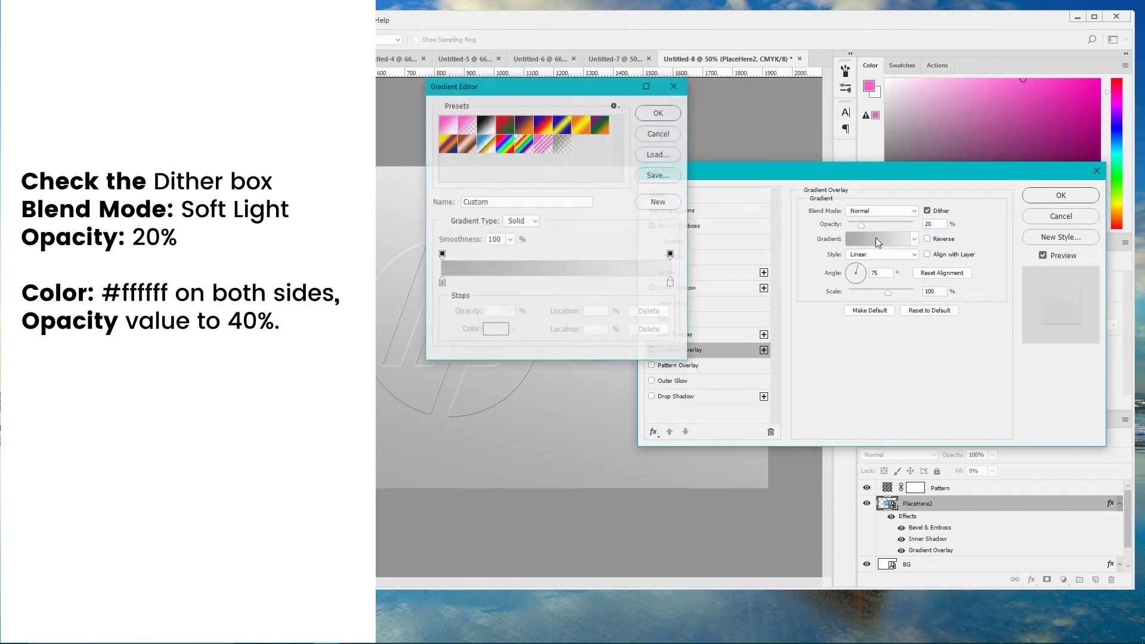
{"action": "double_click", "coordinate": [441, 283]}
{"action": "left_click", "coordinate": [798, 280]}
{"action": "left_click_drag", "start_coordinate": [797, 280], "coordinate": [796, 276]}
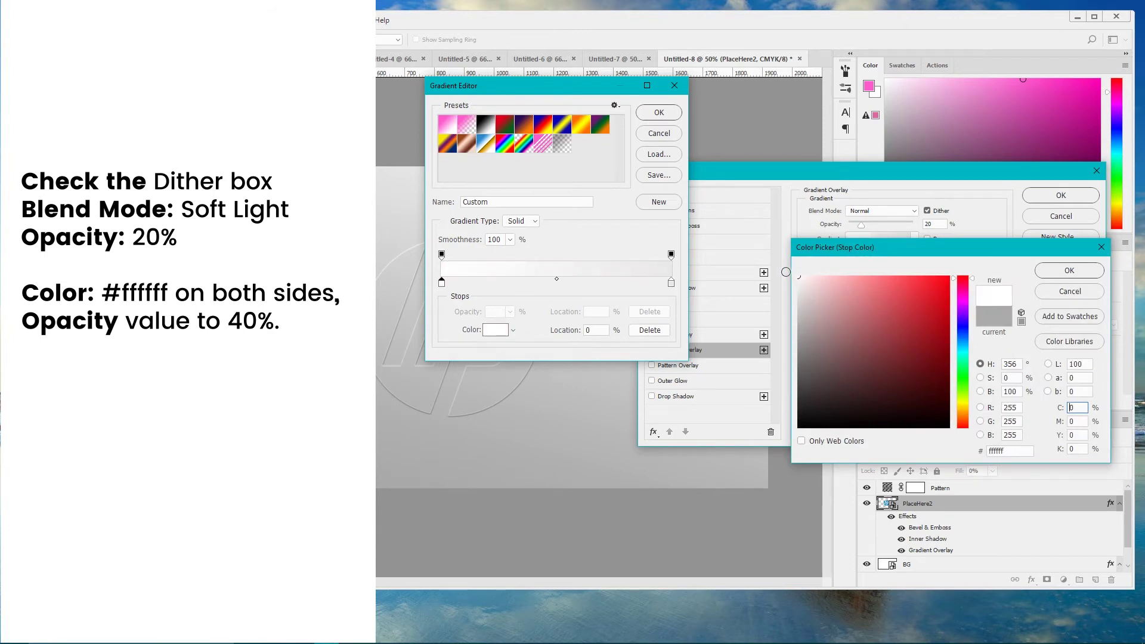
{"action": "left_click", "coordinate": [1069, 270]}
{"action": "double_click", "coordinate": [671, 282]}
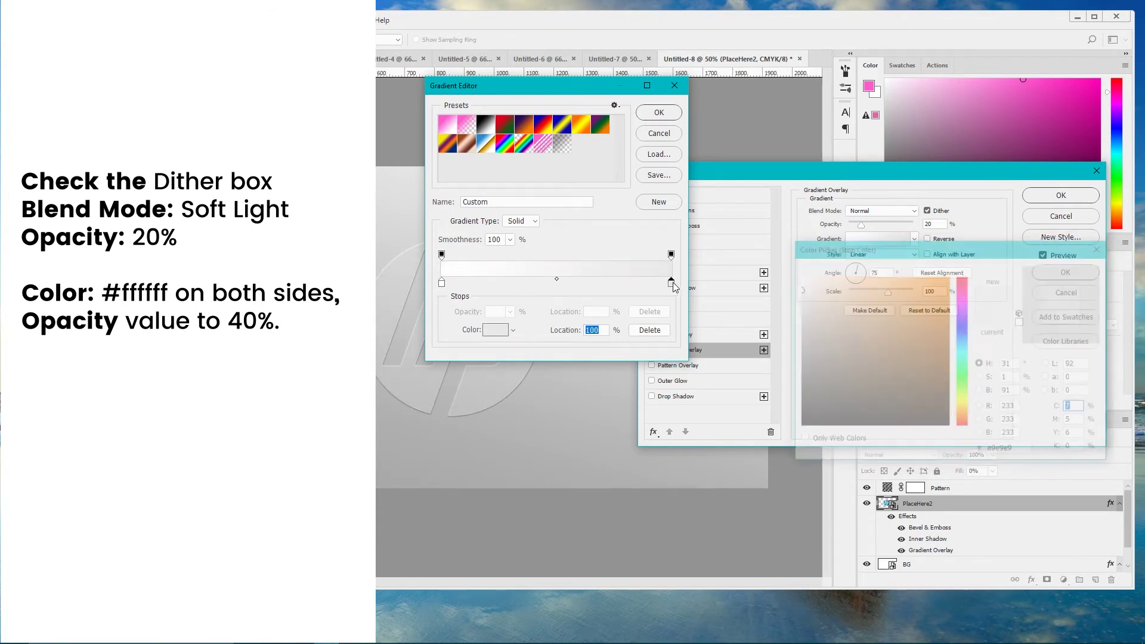
{"action": "left_click", "coordinate": [799, 277]}
{"action": "left_click", "coordinate": [1059, 272]}
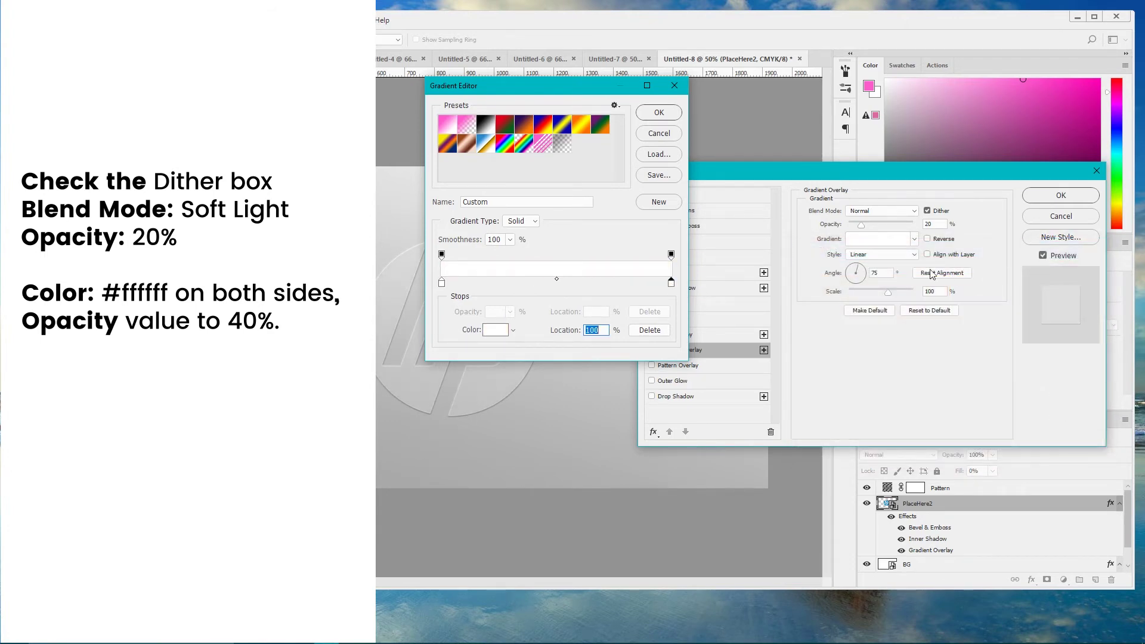
Set the gradient's right opacity stop to 40% and the angle to 90°.
{"action": "left_click", "coordinate": [671, 255]}
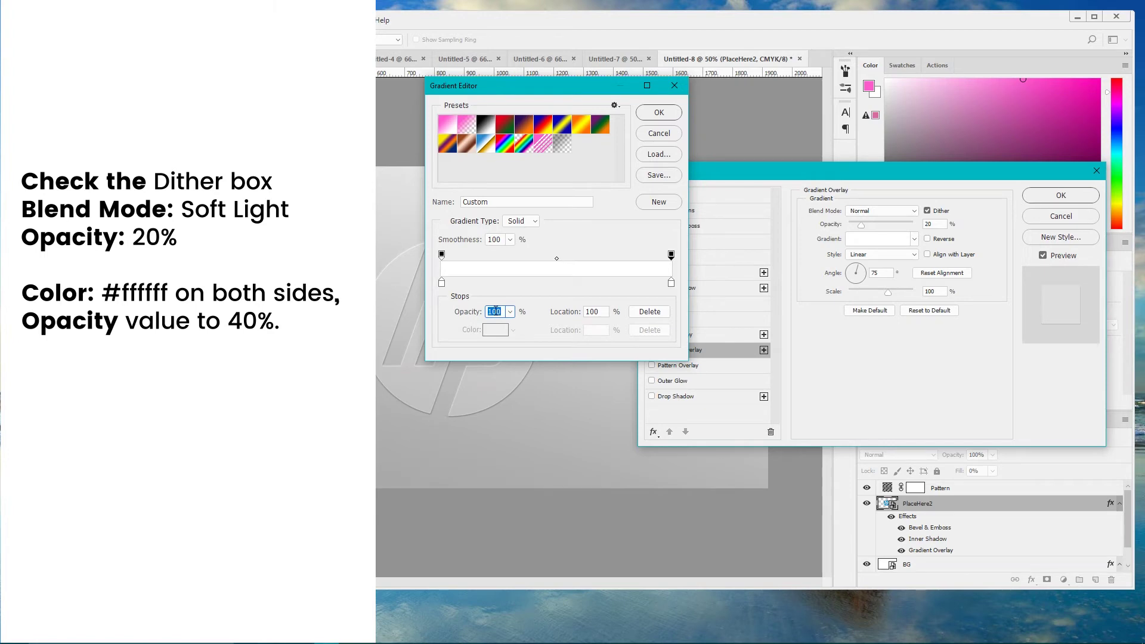
{"action": "type", "text": "0"}
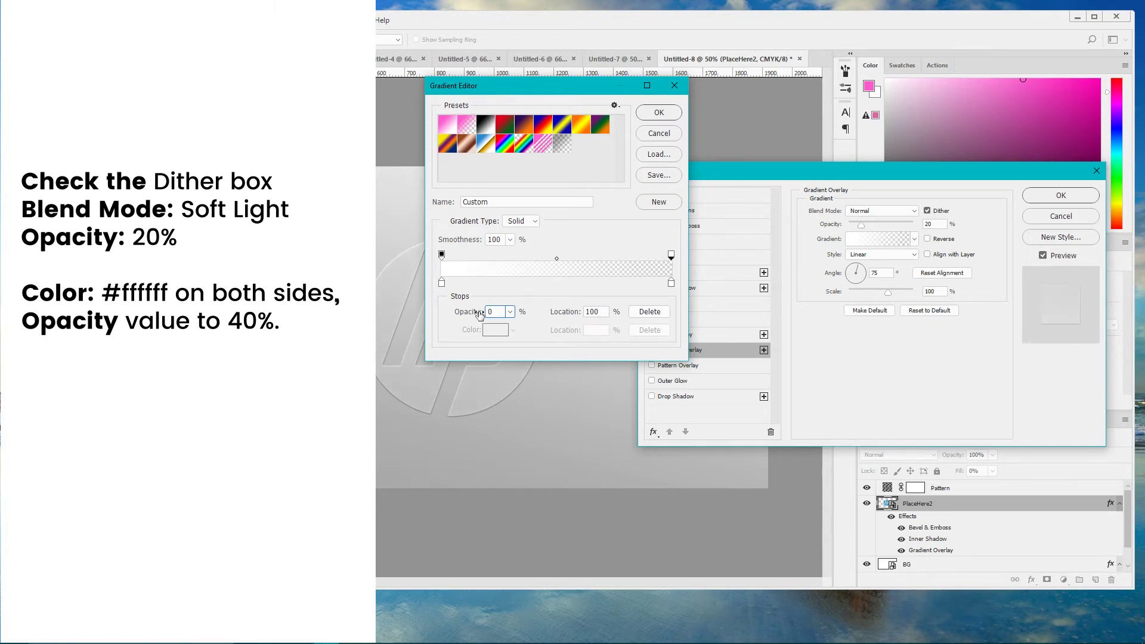
{"action": "type", "text": "40"}
{"action": "left_click", "coordinate": [659, 113]}
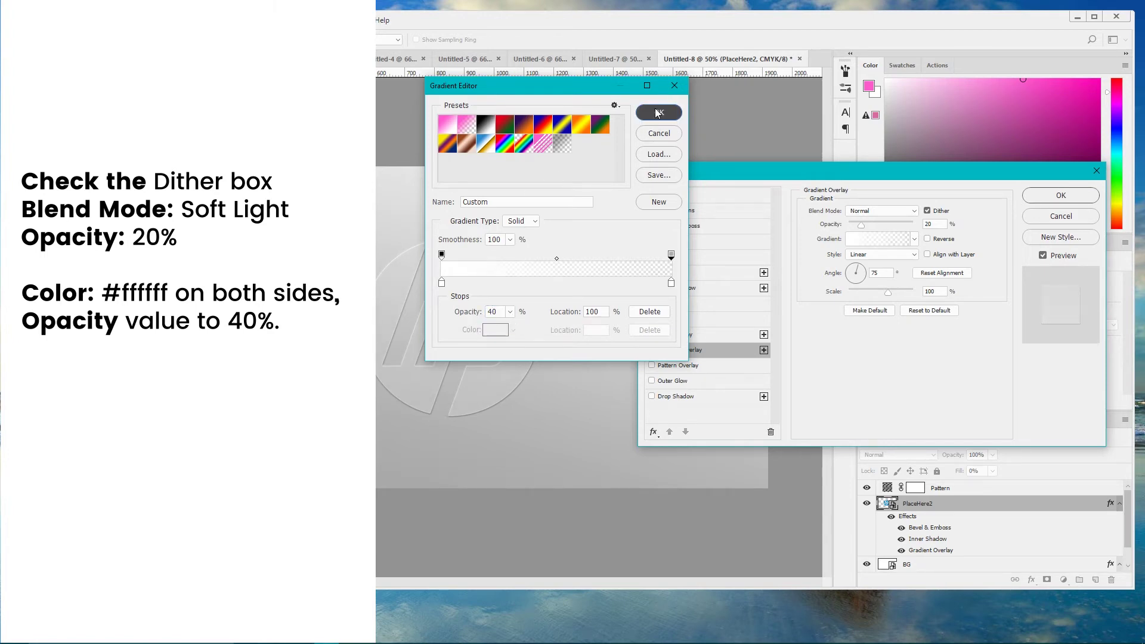
{"action": "left_click", "coordinate": [845, 272]}
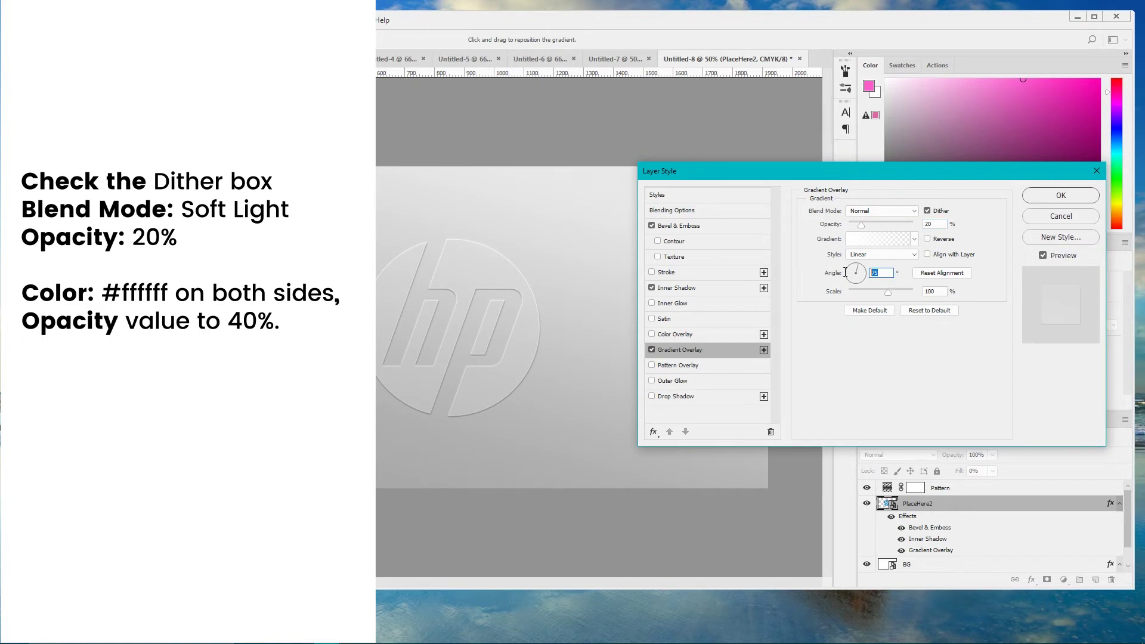
{"action": "key", "text": "BackSpace"}
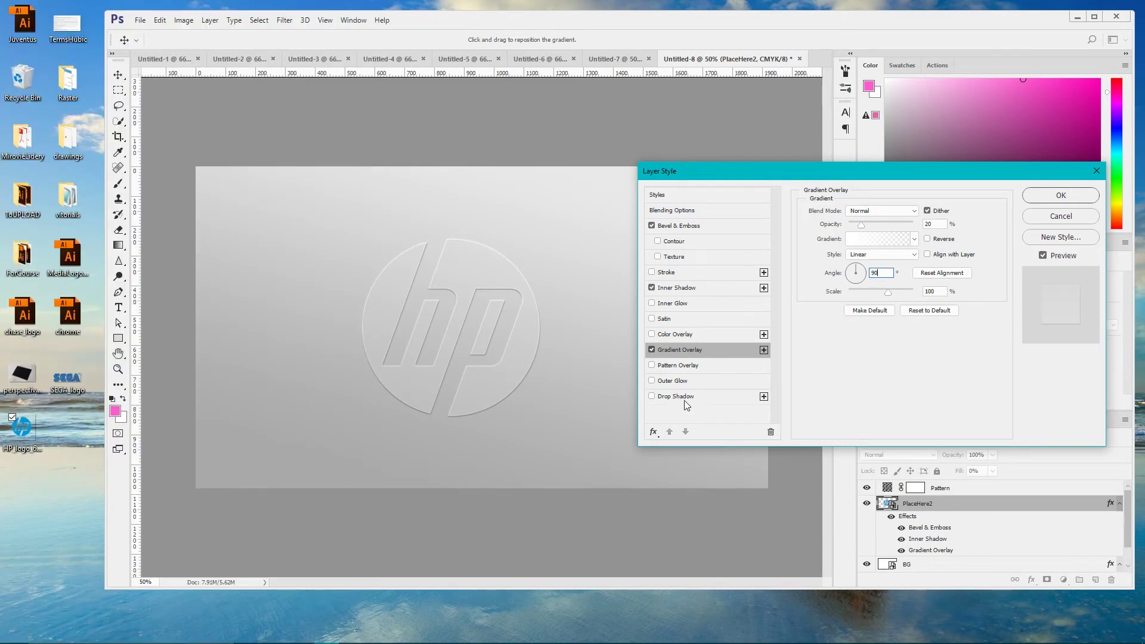
Add a black Soft Light Drop Shadow (50%, 90°, distance 7, size 10) and apply the styles.
{"action": "left_click", "coordinate": [683, 396]}
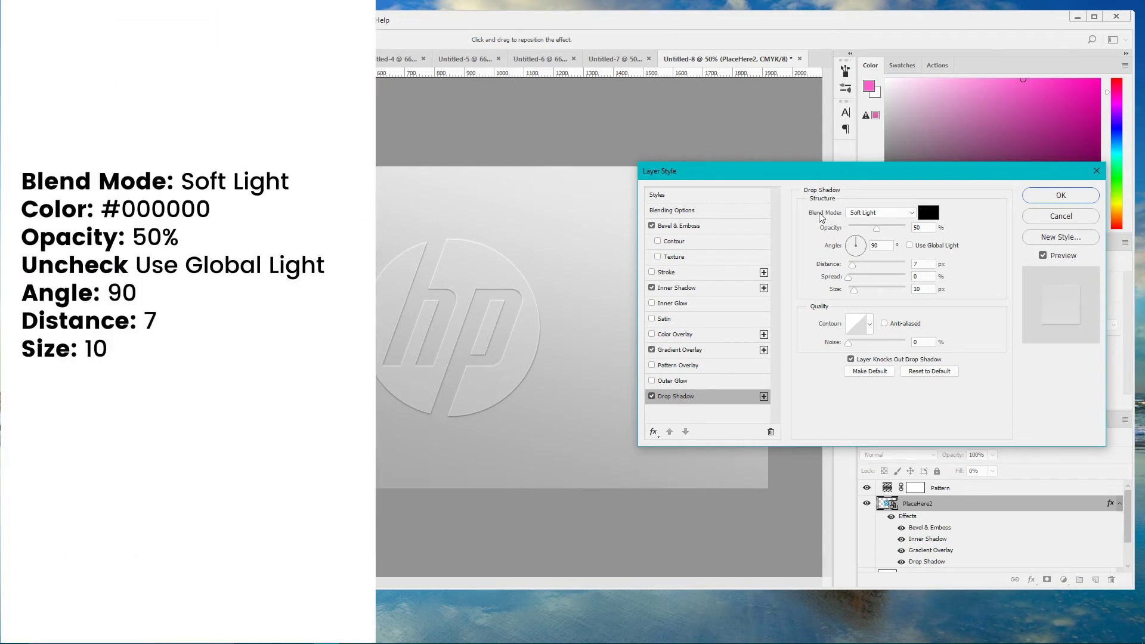
{"action": "left_click", "coordinate": [878, 213]}
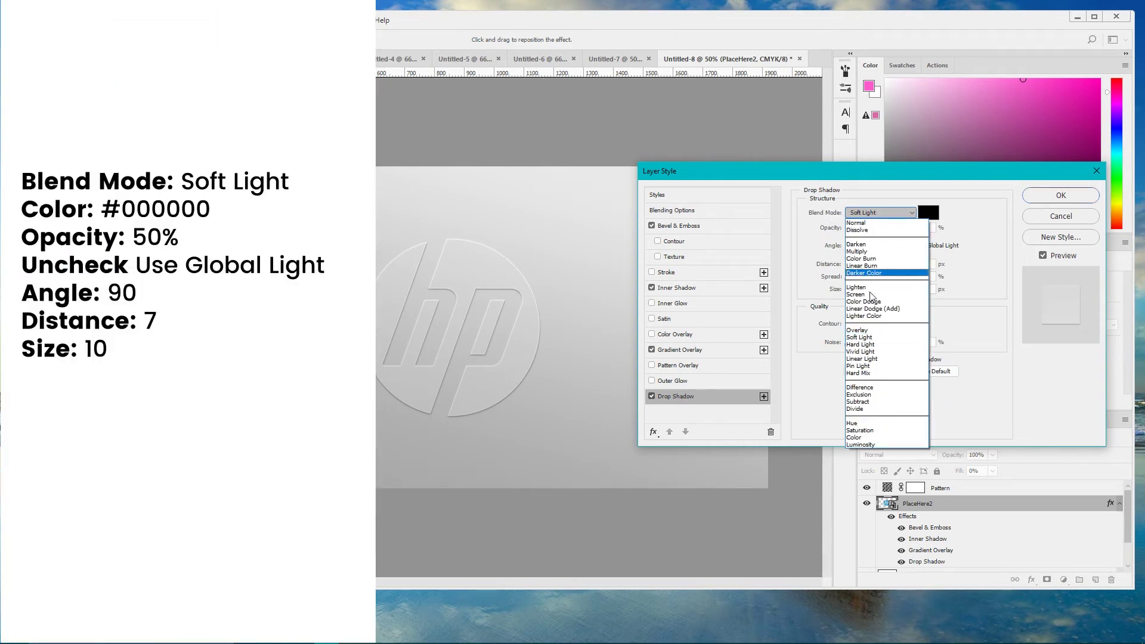
{"action": "left_click", "coordinate": [866, 338]}
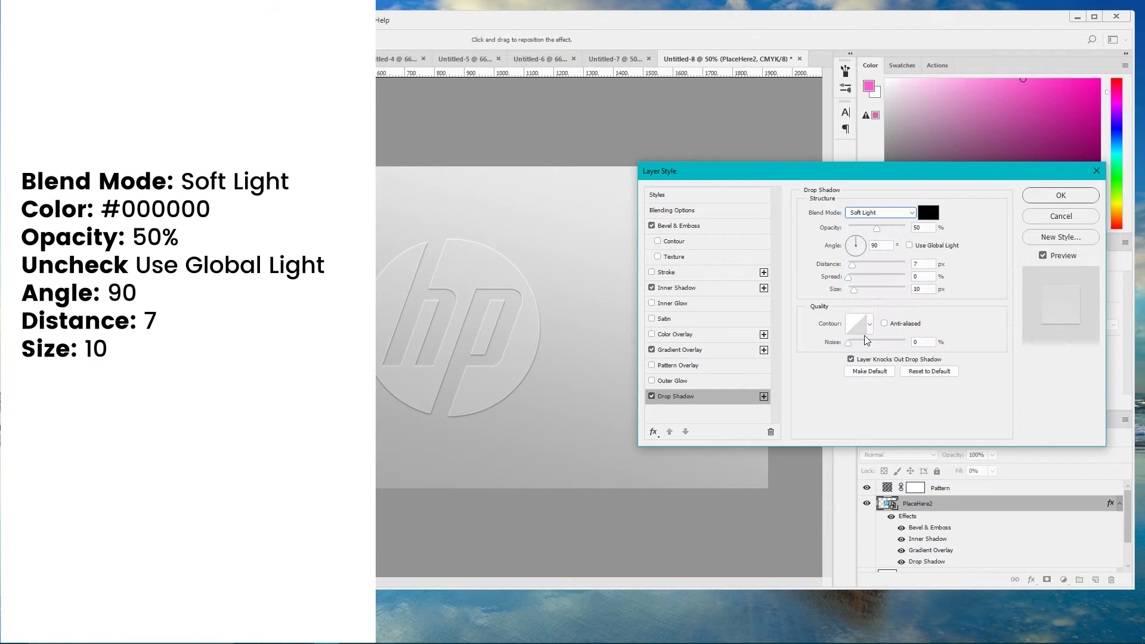
{"action": "left_click", "coordinate": [929, 214]}
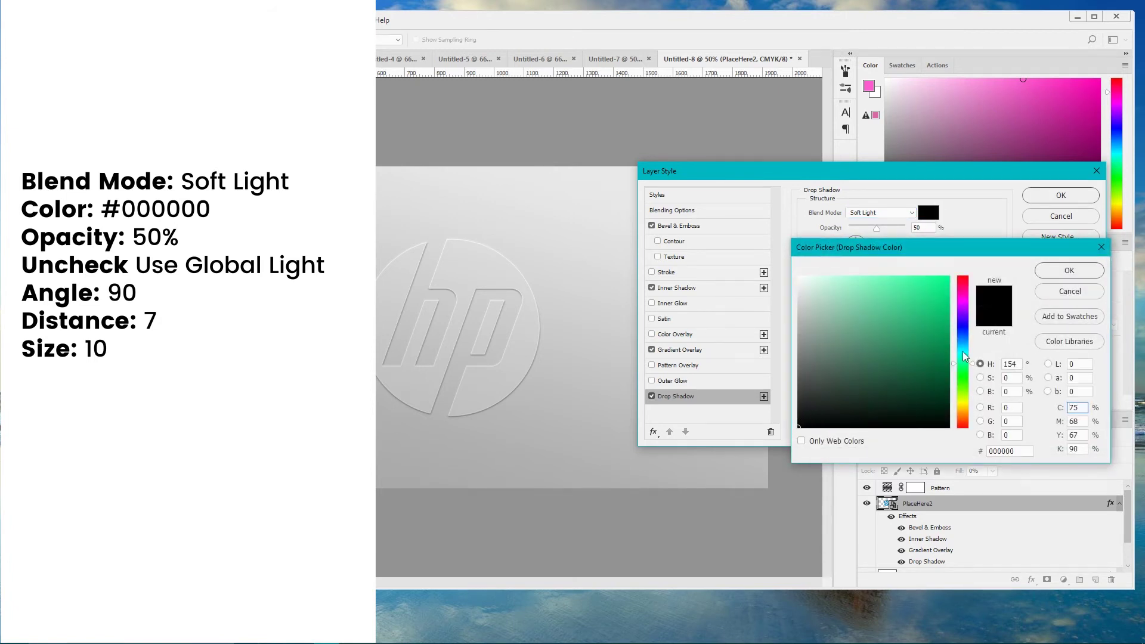
{"action": "left_click", "coordinate": [1059, 273]}
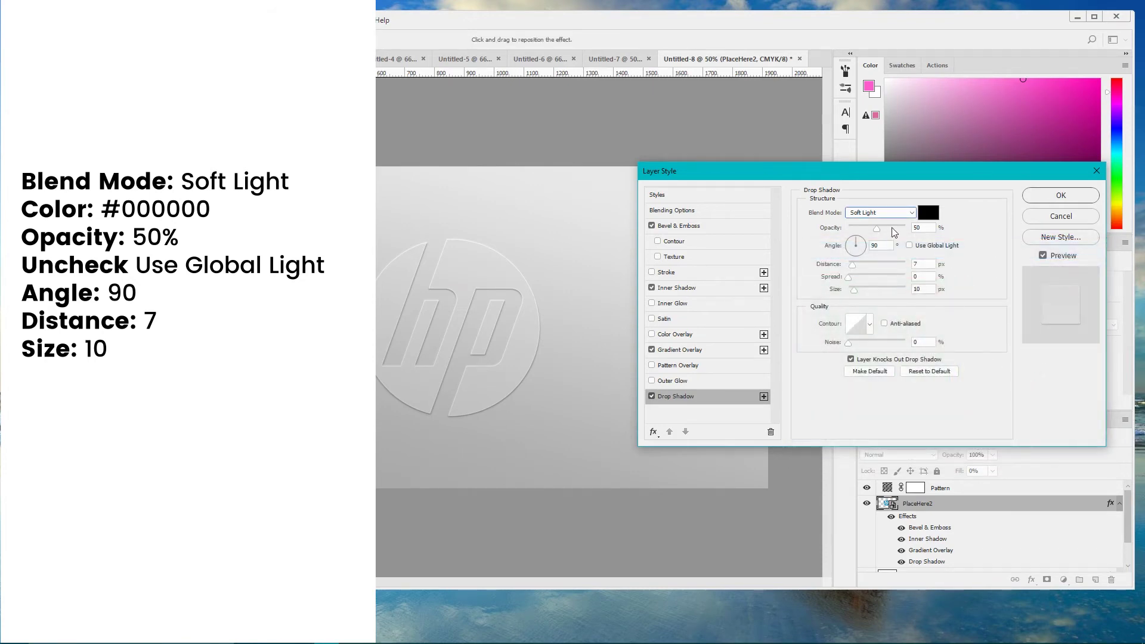
{"action": "left_click", "coordinate": [924, 227]}
{"action": "left_click", "coordinate": [884, 245]}
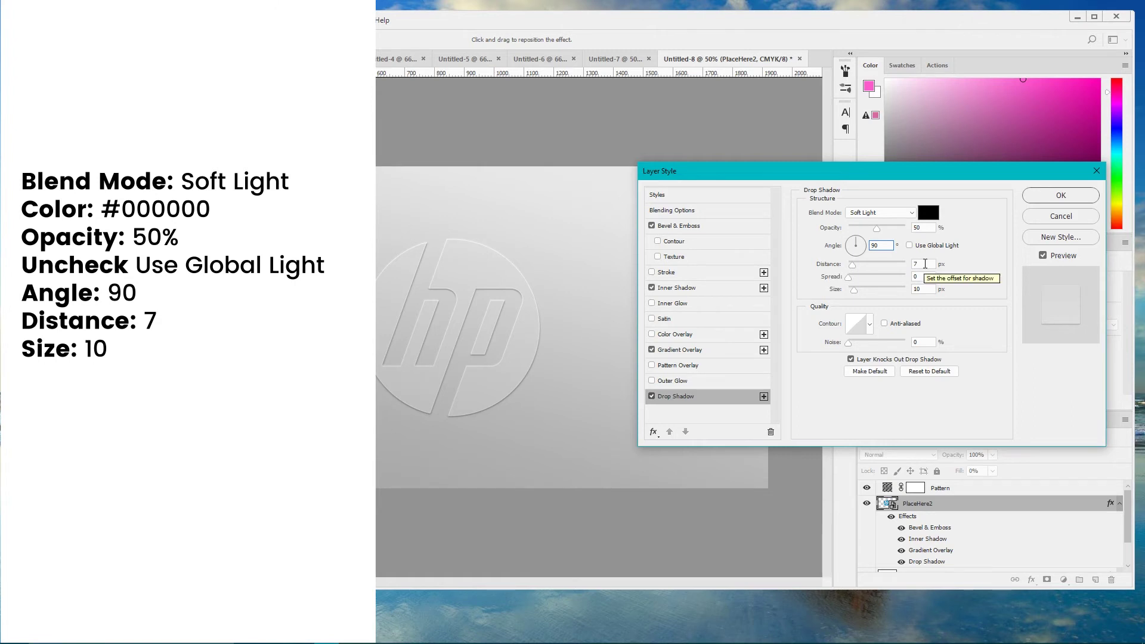
{"action": "left_click", "coordinate": [925, 263]}
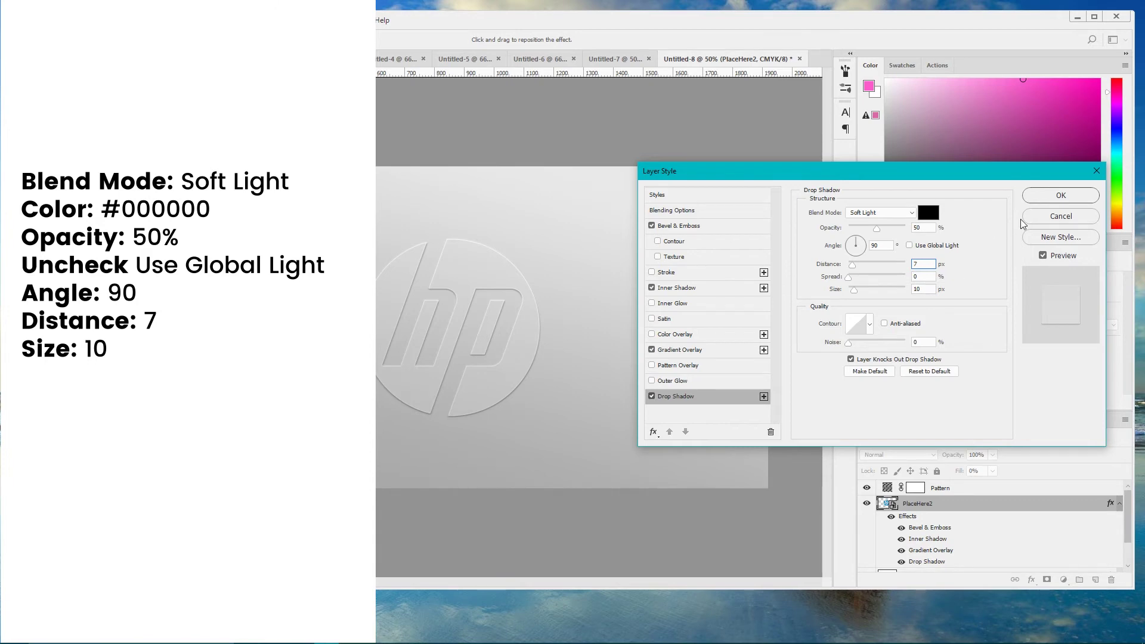
{"action": "left_click", "coordinate": [1061, 197]}
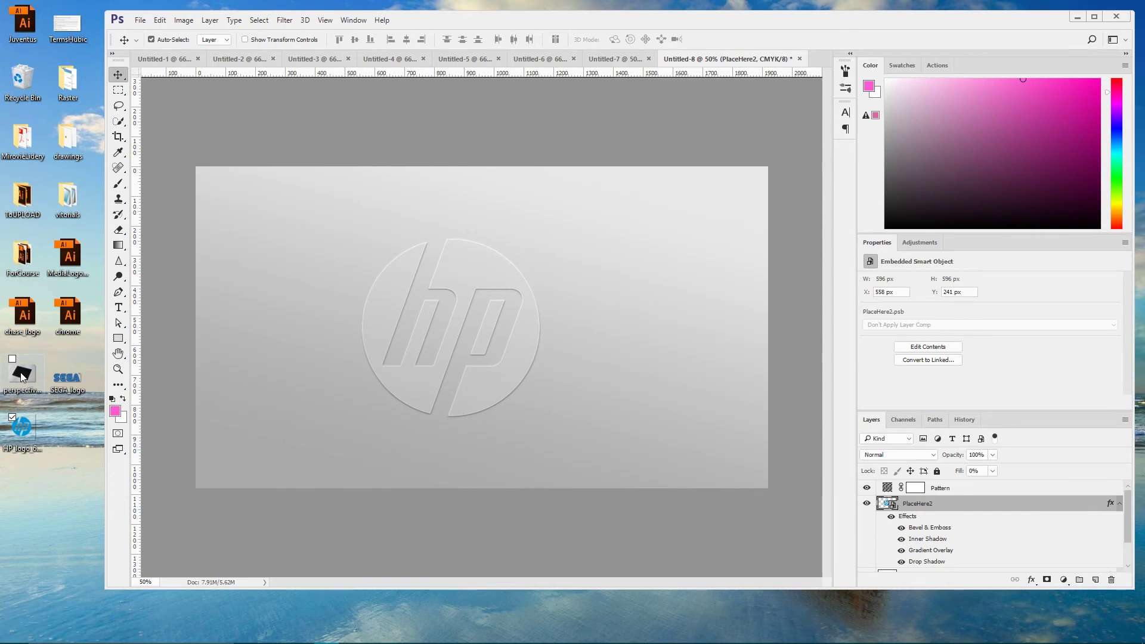
Place the perspective-image black card photo above PlaceHere2 and commit it.
{"action": "left_click_drag", "start_coordinate": [22, 376], "coordinate": [21, 382]}
{"action": "left_click_drag", "start_coordinate": [21, 382], "coordinate": [404, 286]}
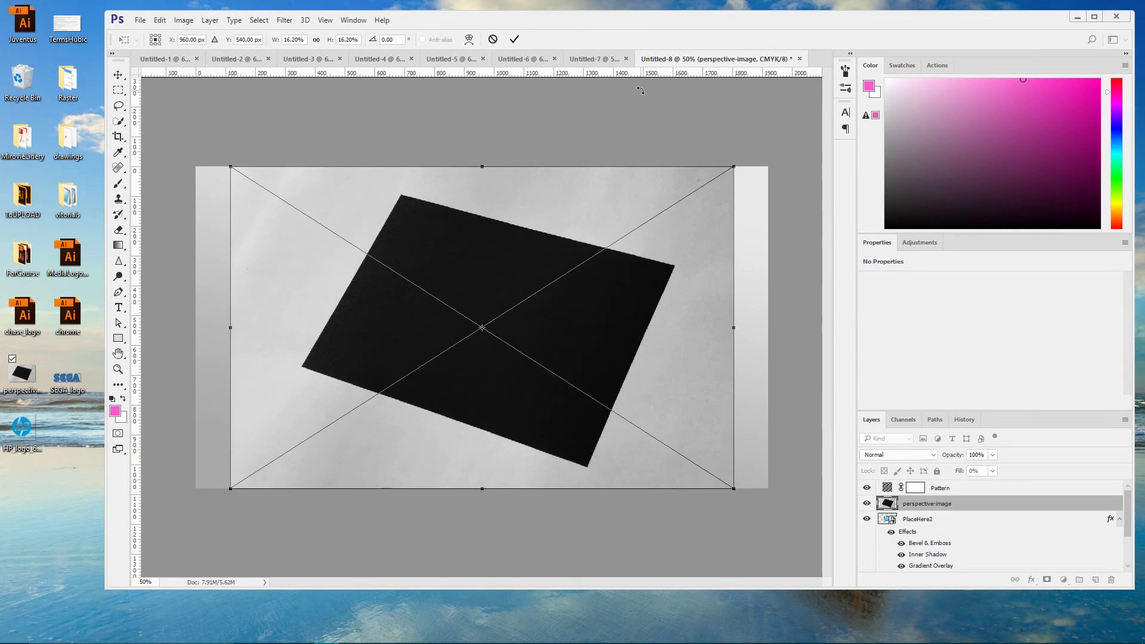
{"action": "left_click", "coordinate": [514, 40]}
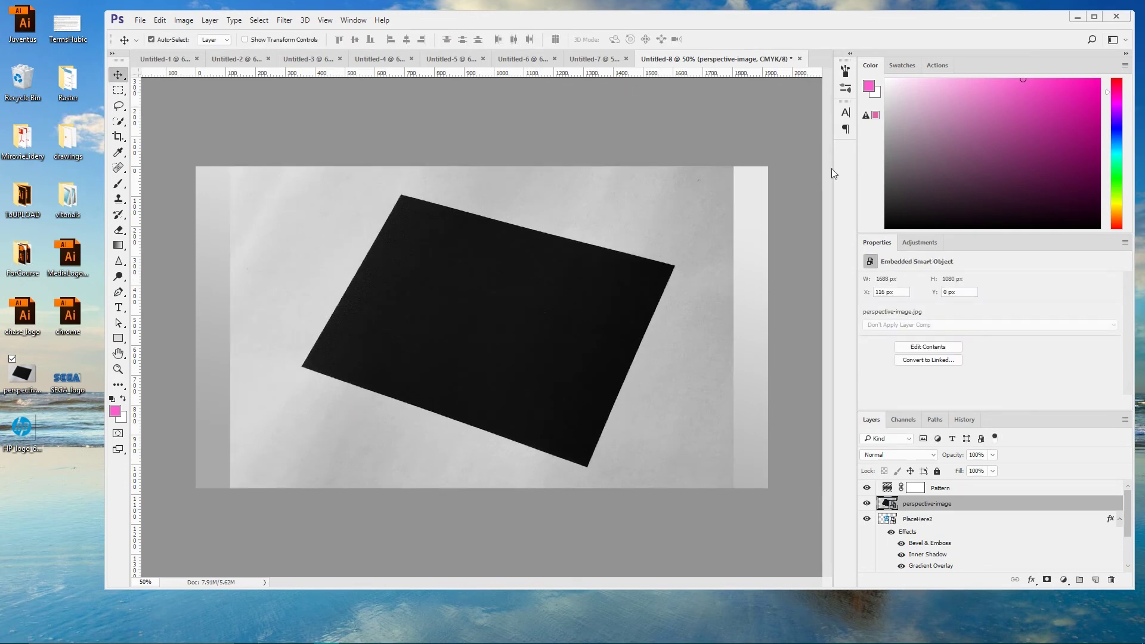
Raise the PlaceHere2 logo above the card and distort its four corners onto the card's corners.
{"action": "left_click", "coordinate": [935, 524]}
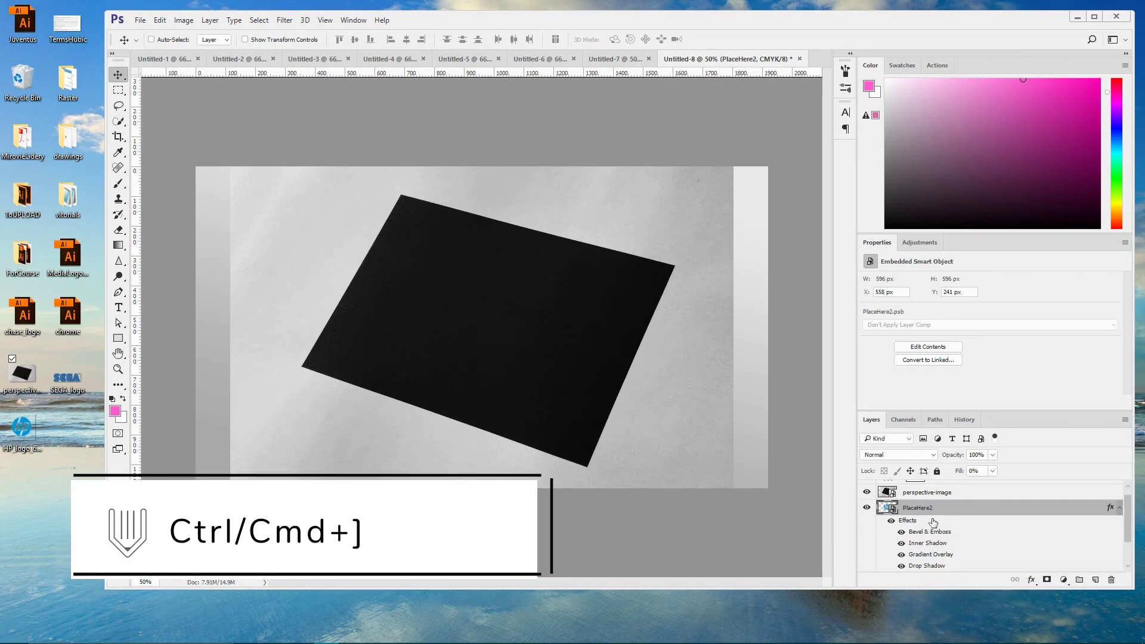
{"action": "key", "text": "ctrl+bracketright"}
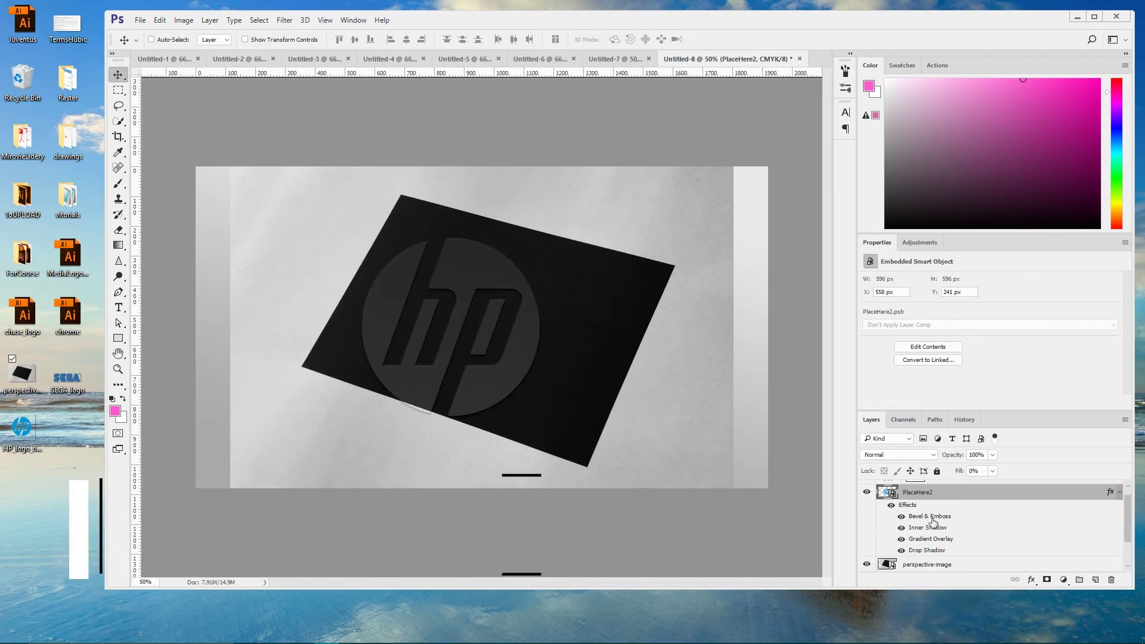
{"action": "key", "text": "ctrl+t"}
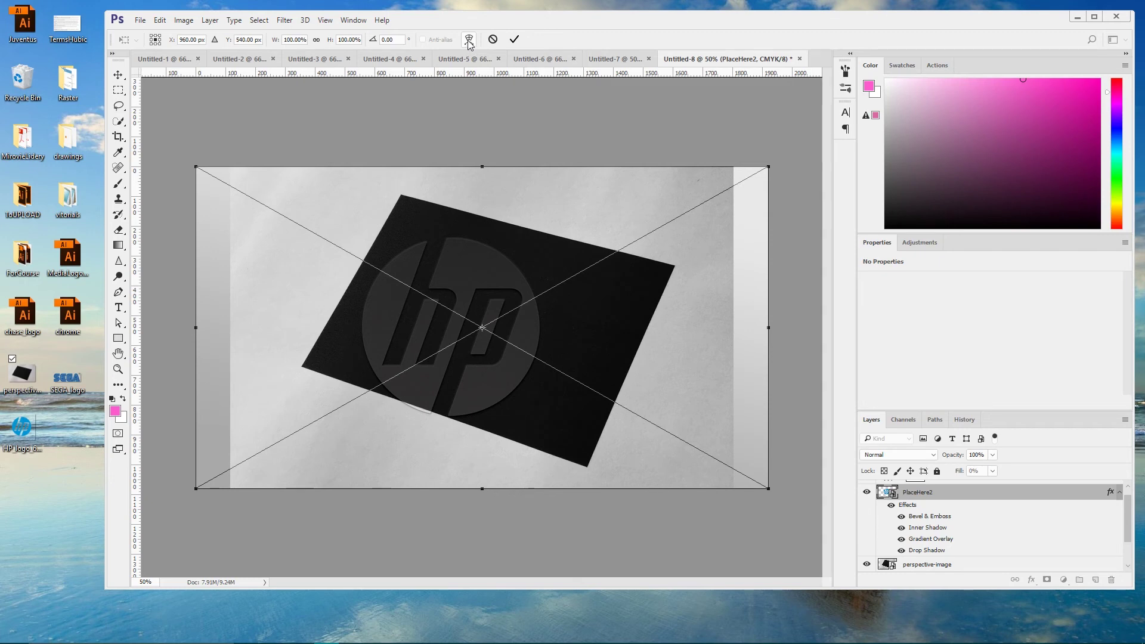
{"action": "key", "text": "super+plus"}
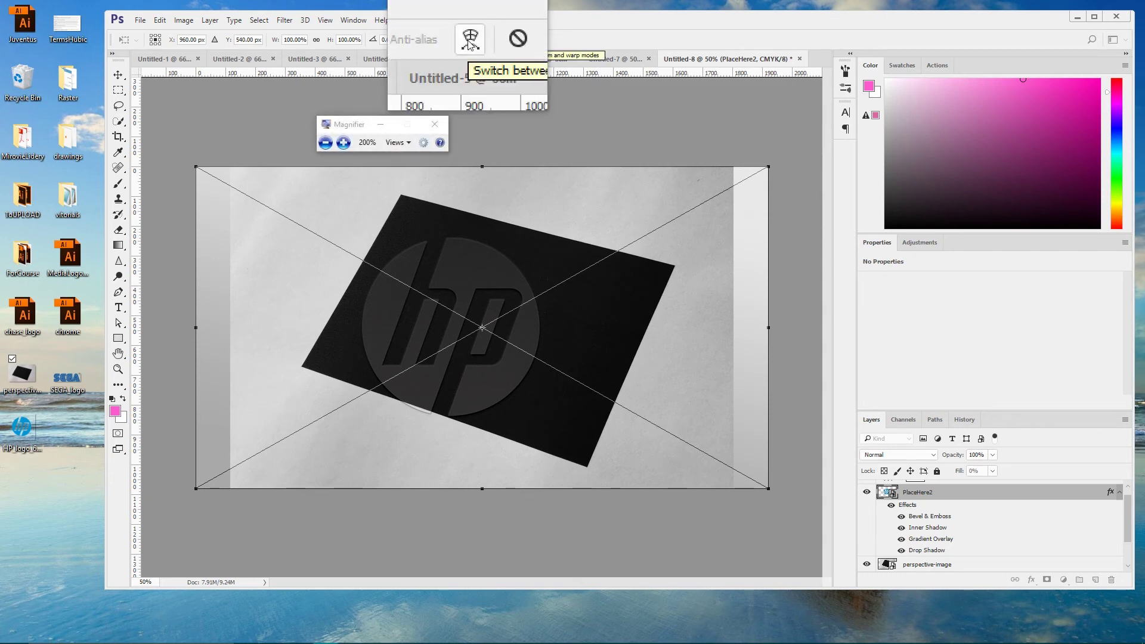
{"action": "left_click", "coordinate": [471, 40]}
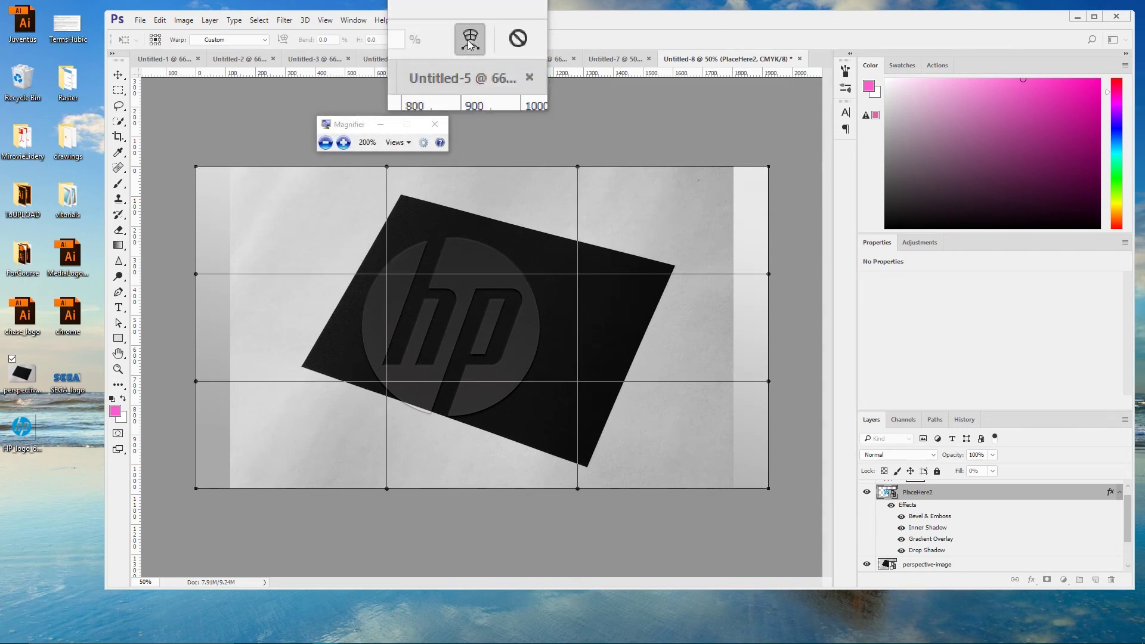
{"action": "left_click", "coordinate": [469, 43]}
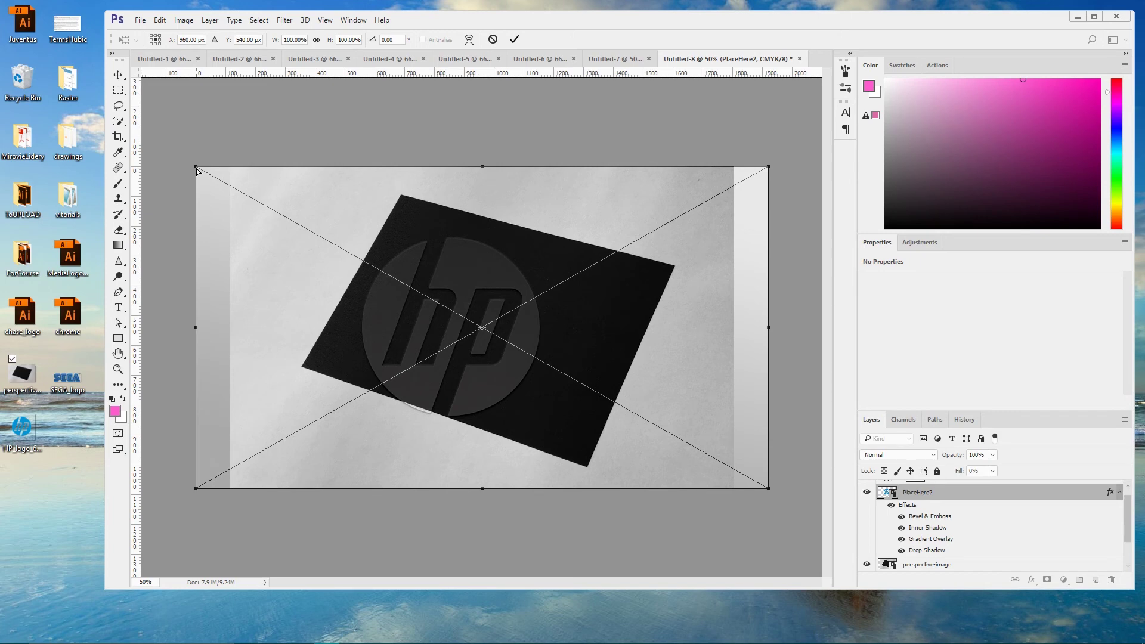
{"action": "left_click_drag", "start_coordinate": [197, 168], "coordinate": [401, 196]}
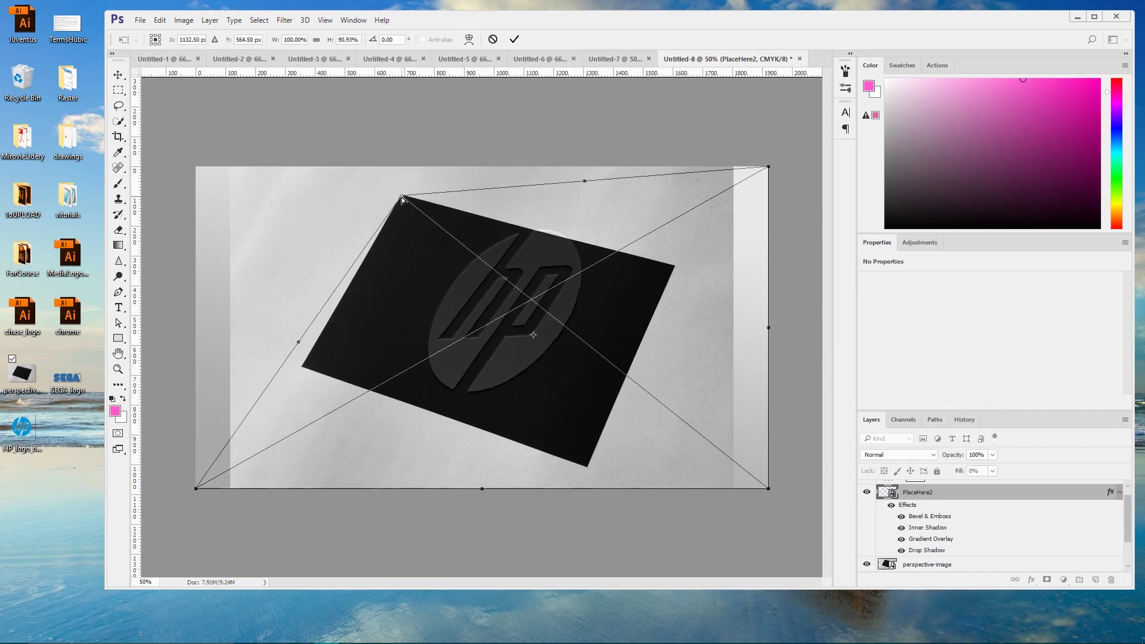
{"action": "left_click_drag", "start_coordinate": [197, 489], "coordinate": [304, 368]}
{"action": "left_click_drag", "start_coordinate": [768, 167], "coordinate": [675, 267]}
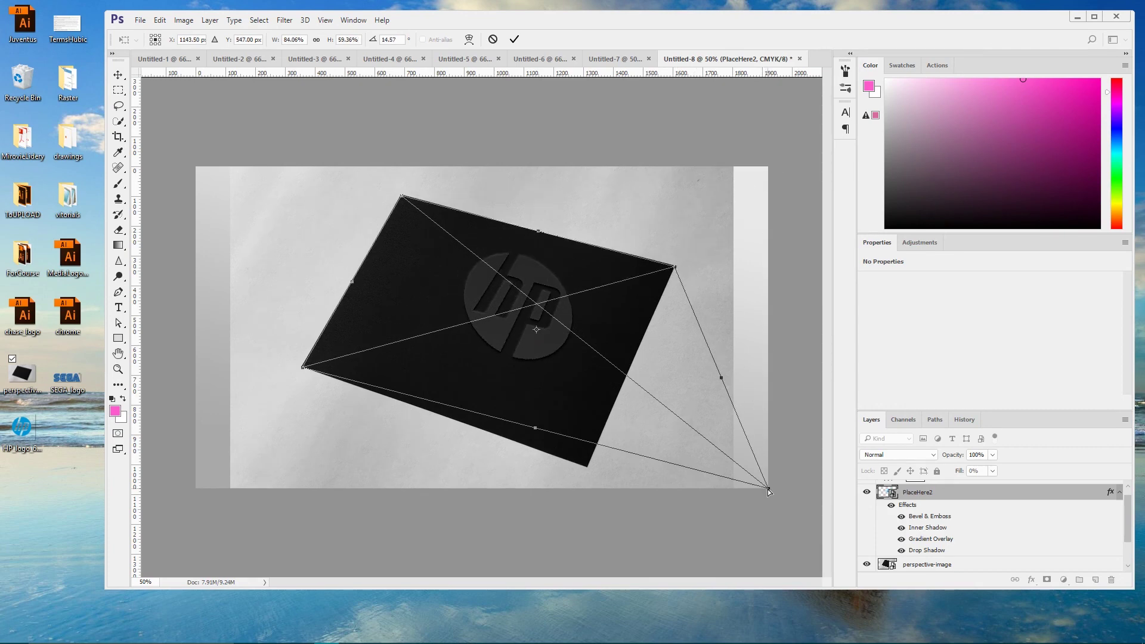
{"action": "left_click_drag", "start_coordinate": [768, 488], "coordinate": [587, 471]}
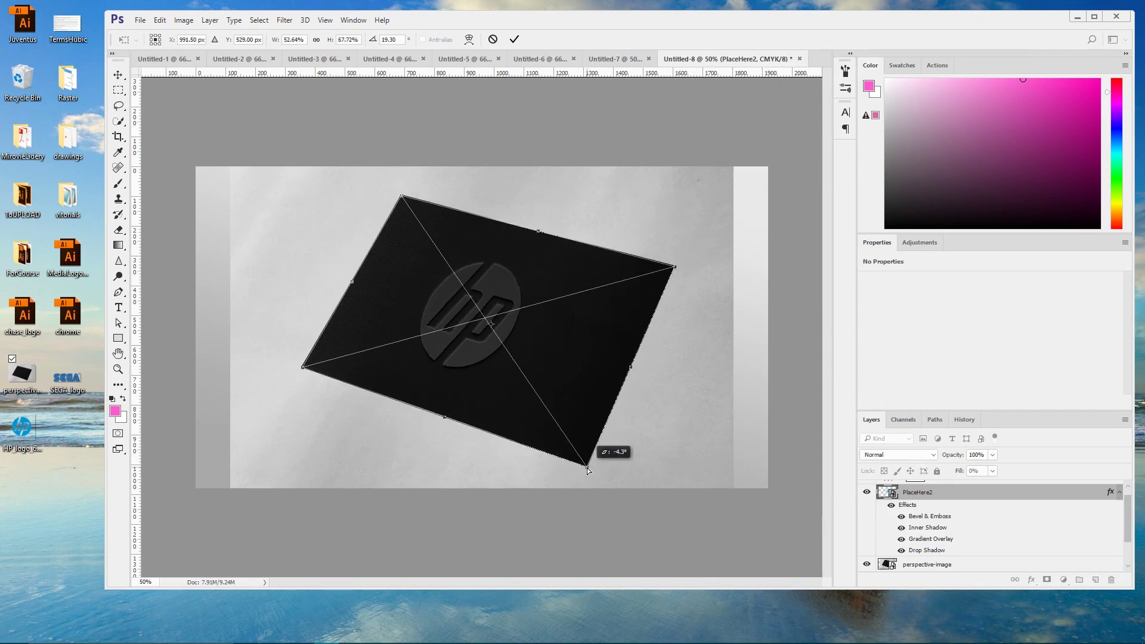
{"action": "left_click", "coordinate": [514, 39]}
{"action": "scroll", "coordinate": [949, 524], "scroll_direction": "down", "scroll_amount": 1}
Delete the black card perspective-image layer.
{"action": "left_click", "coordinate": [919, 535]}
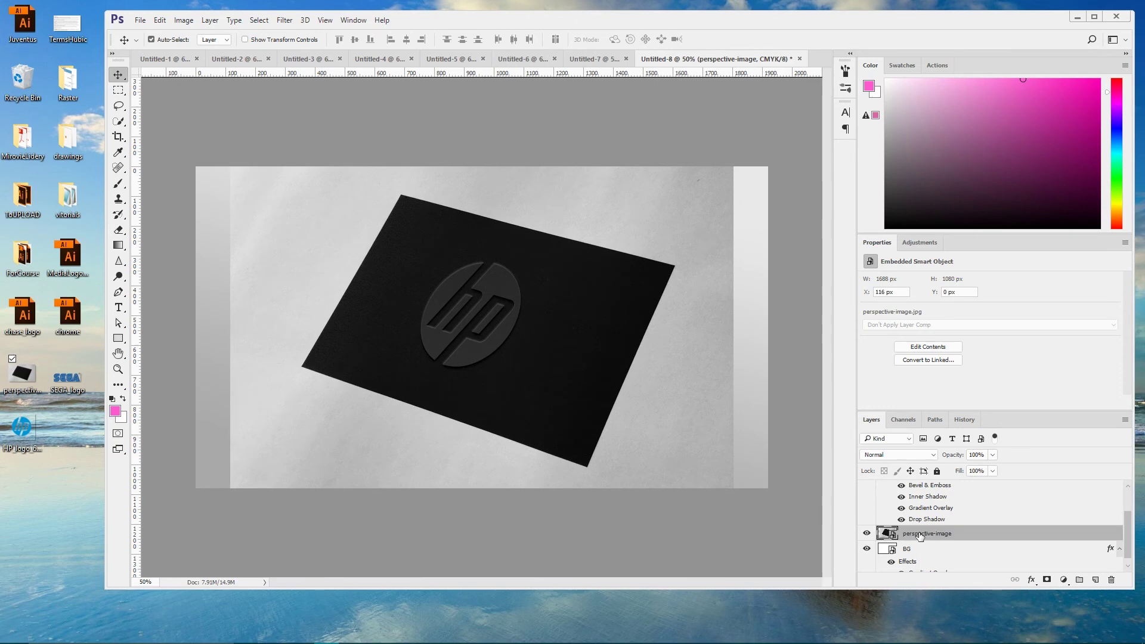
{"action": "key", "text": "Delete"}
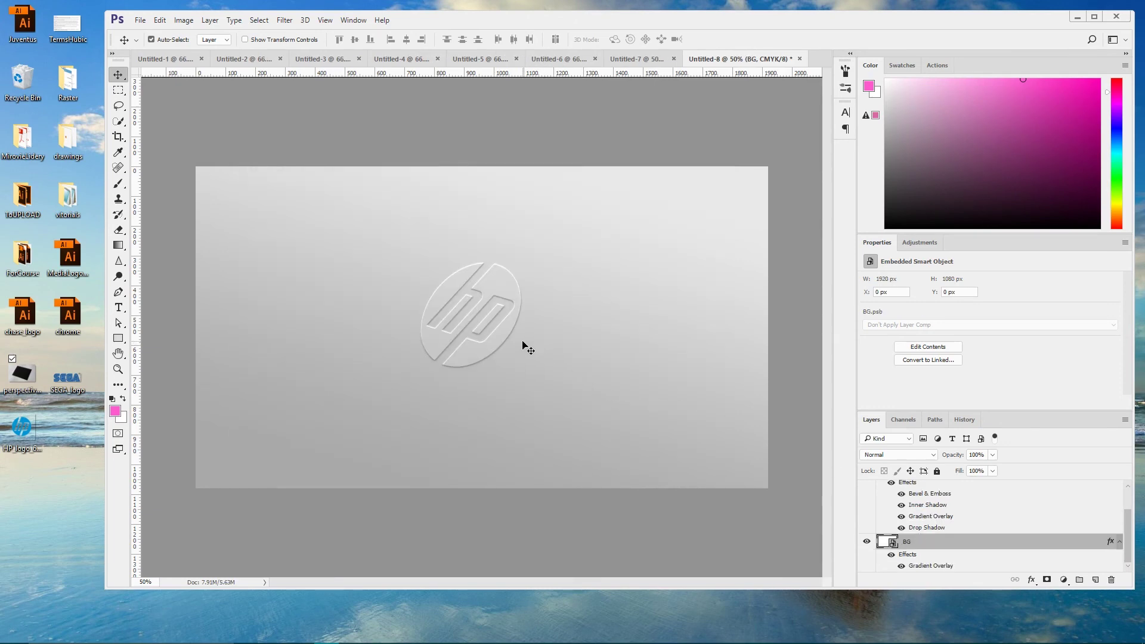
{"action": "key", "text": "ctrl"}
{"action": "key", "text": "ctrl+t"}
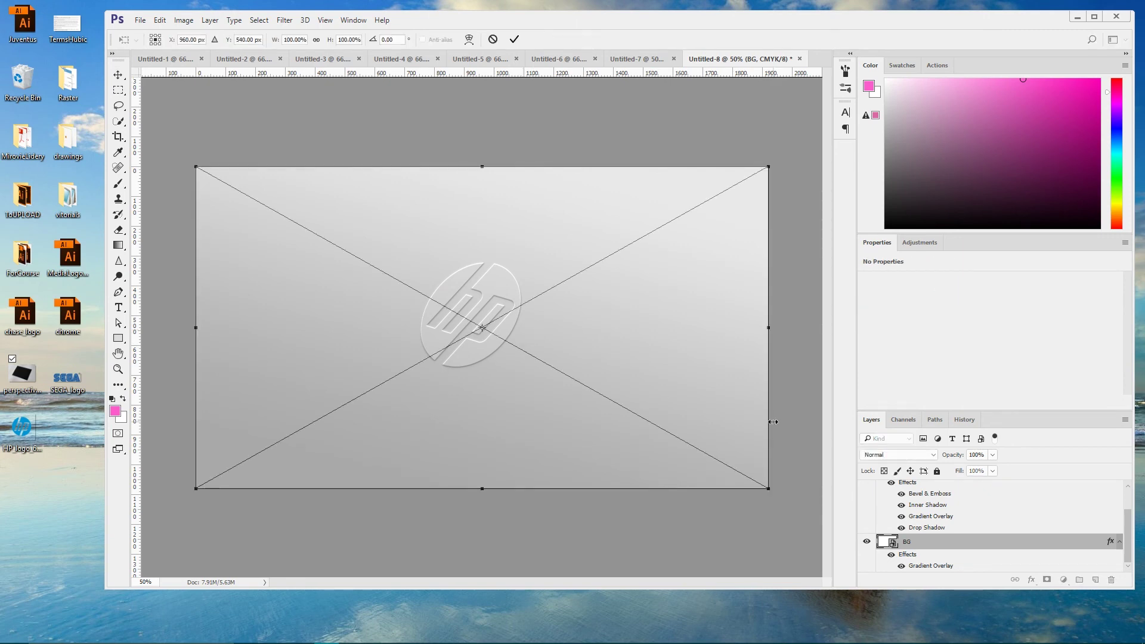
{"action": "left_click", "coordinate": [514, 38]}
Enlarge the skewed PlaceHere2 logo slightly toward the upper right.
{"action": "scroll", "coordinate": [930, 506], "scroll_direction": "up", "scroll_amount": 2}
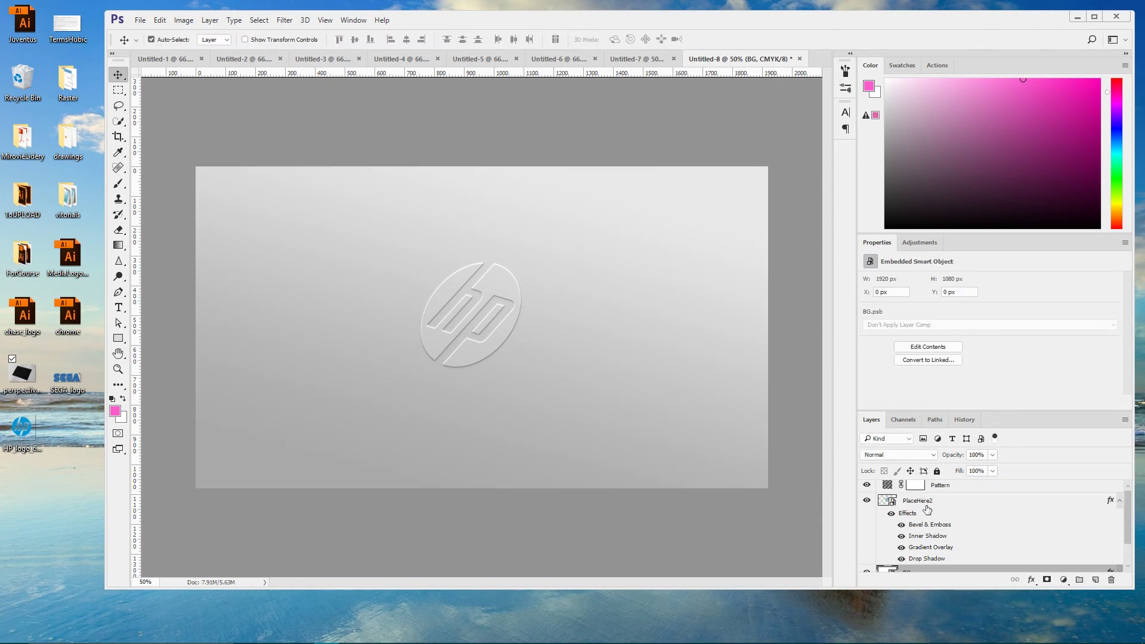
{"action": "left_click", "coordinate": [927, 508]}
{"action": "key", "text": "ctrl+t"}
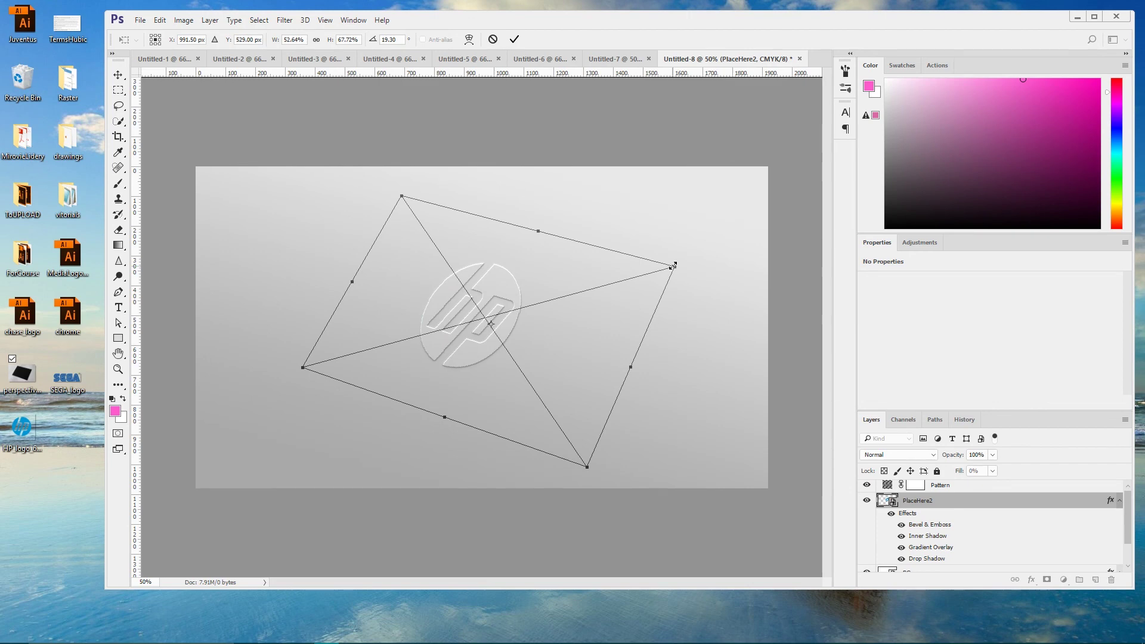
{"action": "left_click_drag", "start_coordinate": [673, 265], "coordinate": [706, 249]}
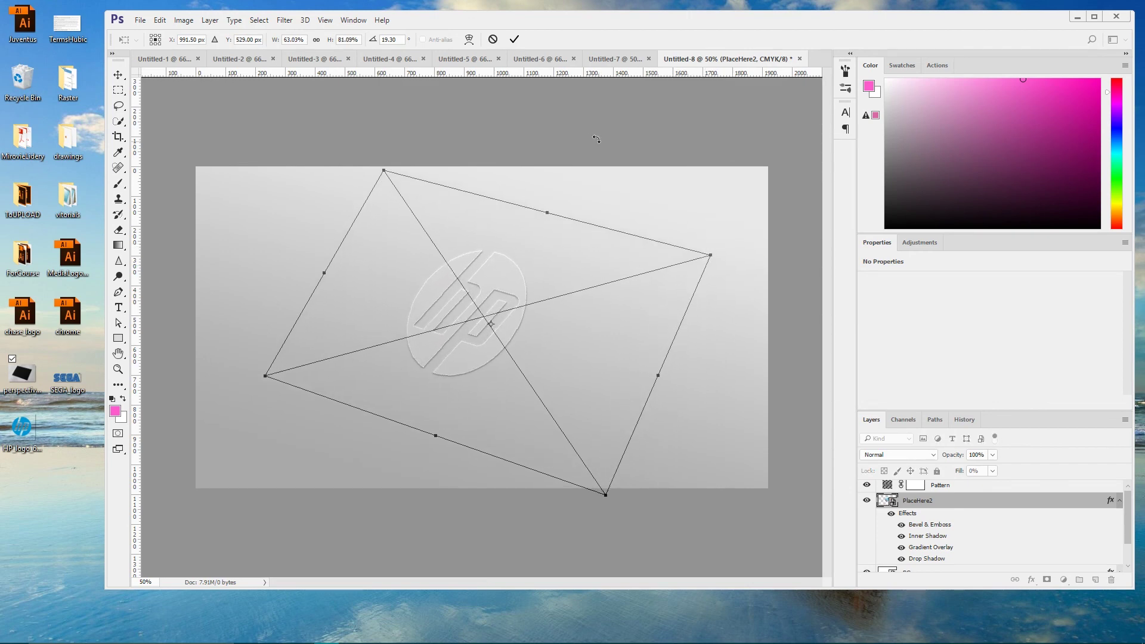
{"action": "left_click", "coordinate": [514, 40]}
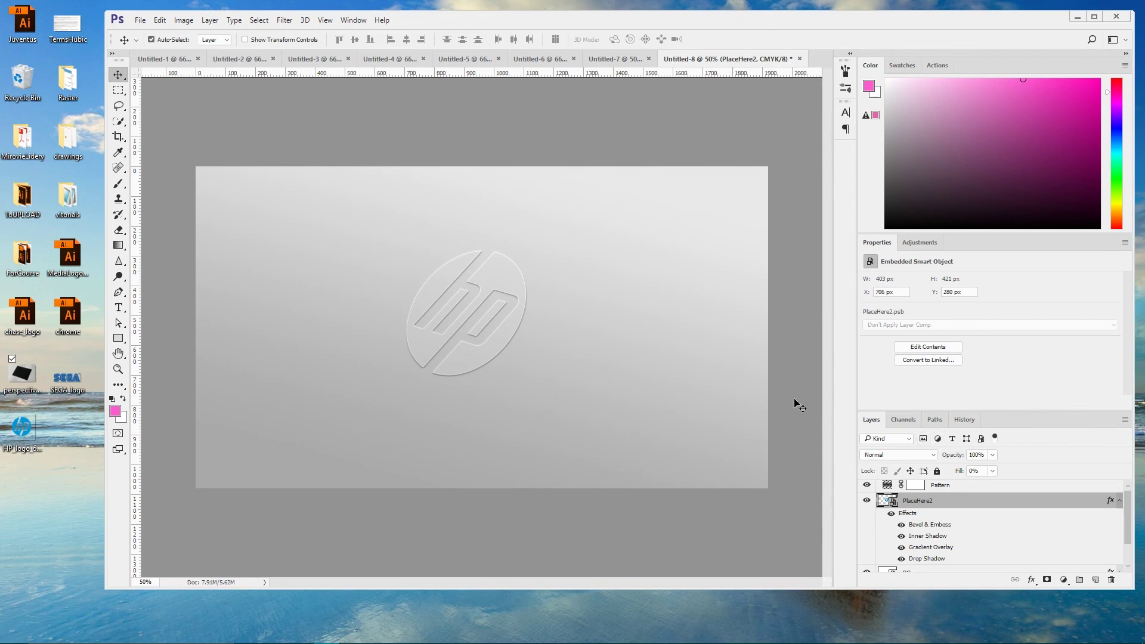
Inside PlaceHere2's contents, place the SEGA_logo file scaled down to fit.
{"action": "double_click", "coordinate": [889, 502]}
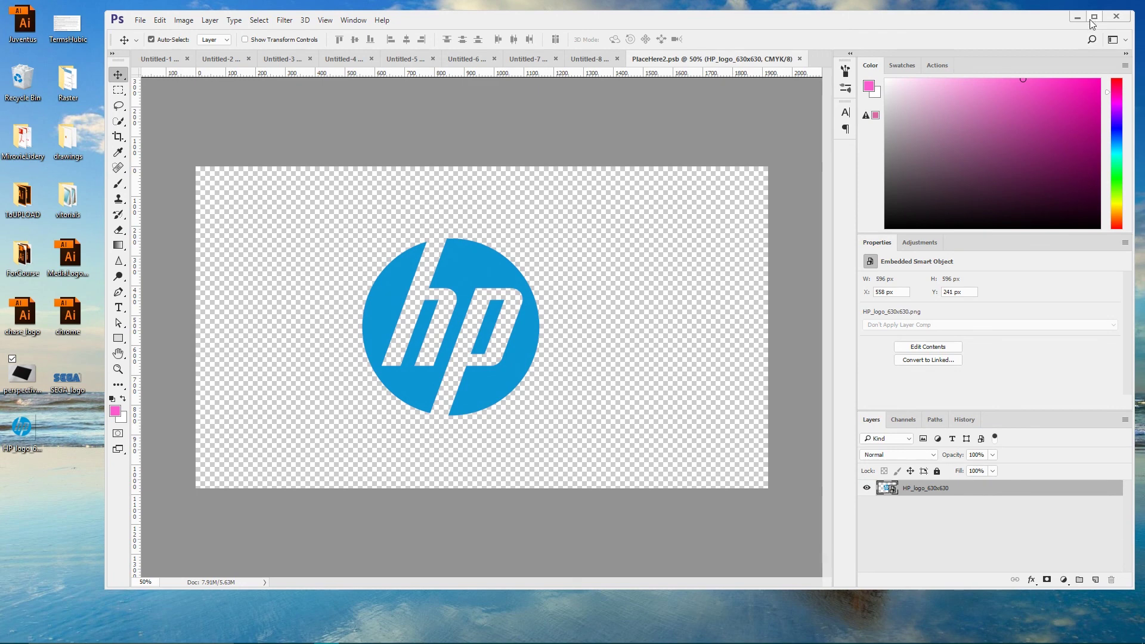
{"action": "left_click_drag", "start_coordinate": [721, 19], "coordinate": [805, 26]}
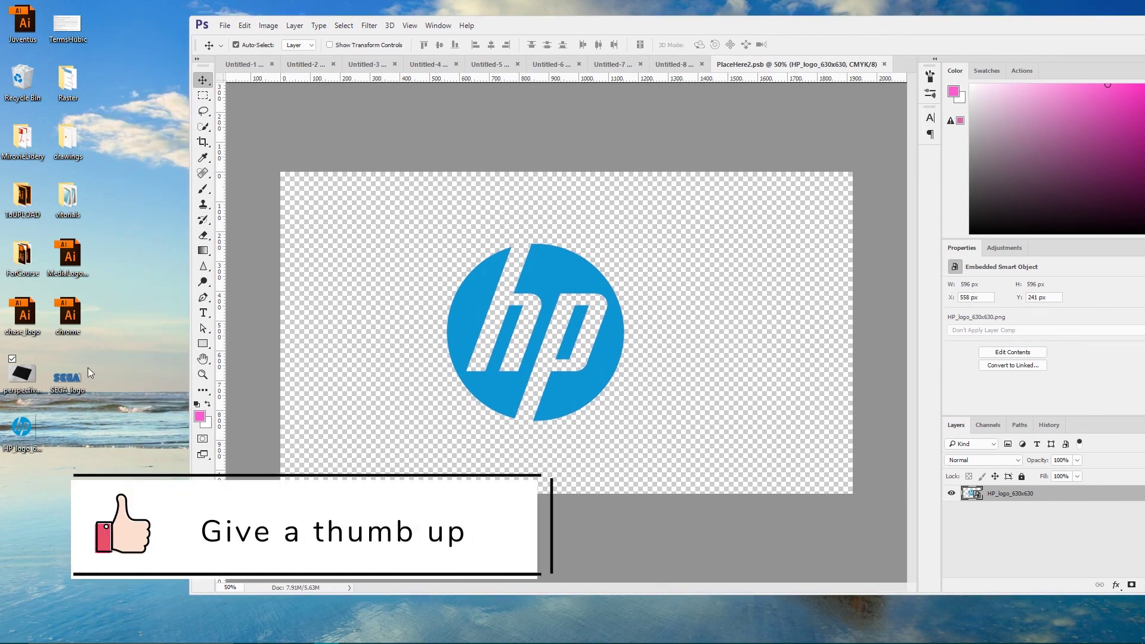
{"action": "left_click_drag", "start_coordinate": [67, 377], "coordinate": [456, 302]}
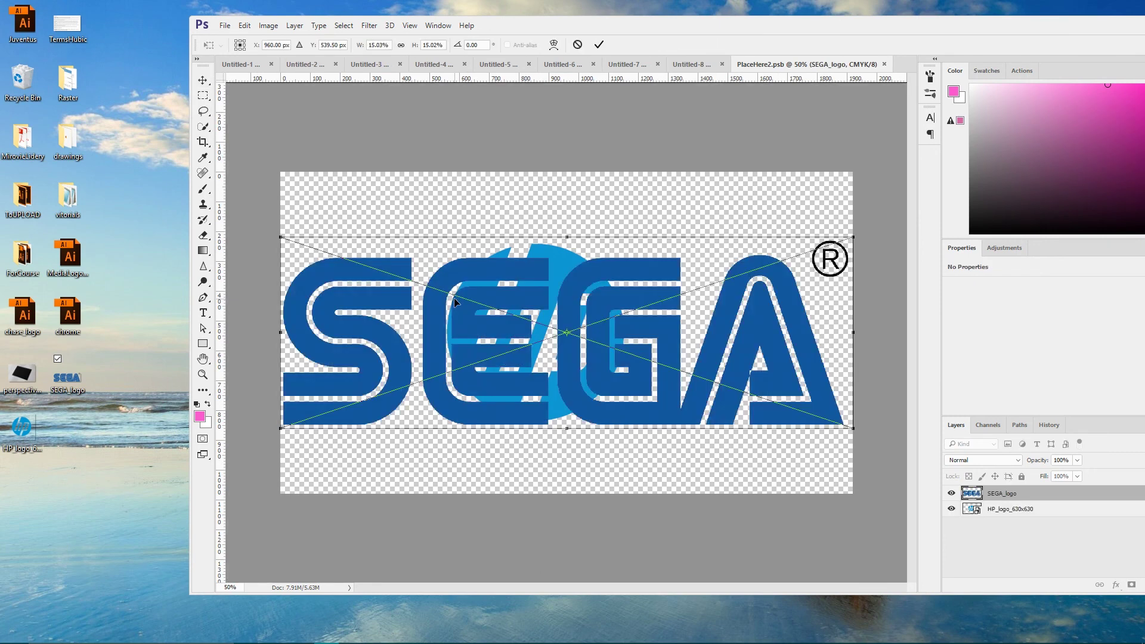
{"action": "left_click_drag", "start_coordinate": [281, 236], "coordinate": [358, 263]}
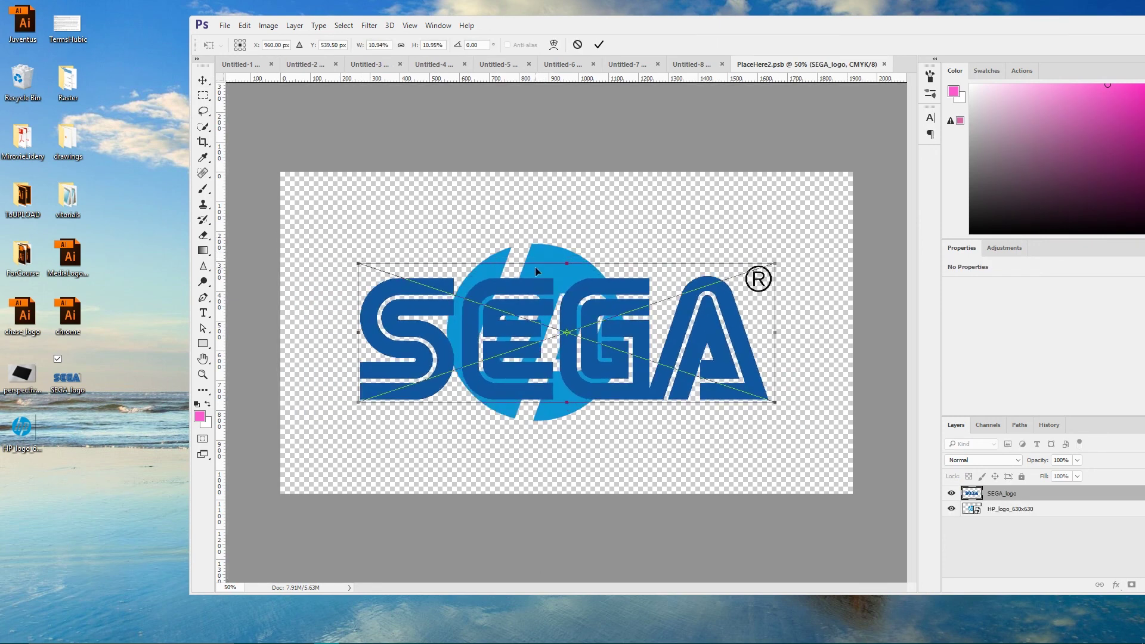
{"action": "left_click", "coordinate": [598, 46]}
Delete the old HP logo layer and close the smart object document.
{"action": "left_click", "coordinate": [1006, 510]}
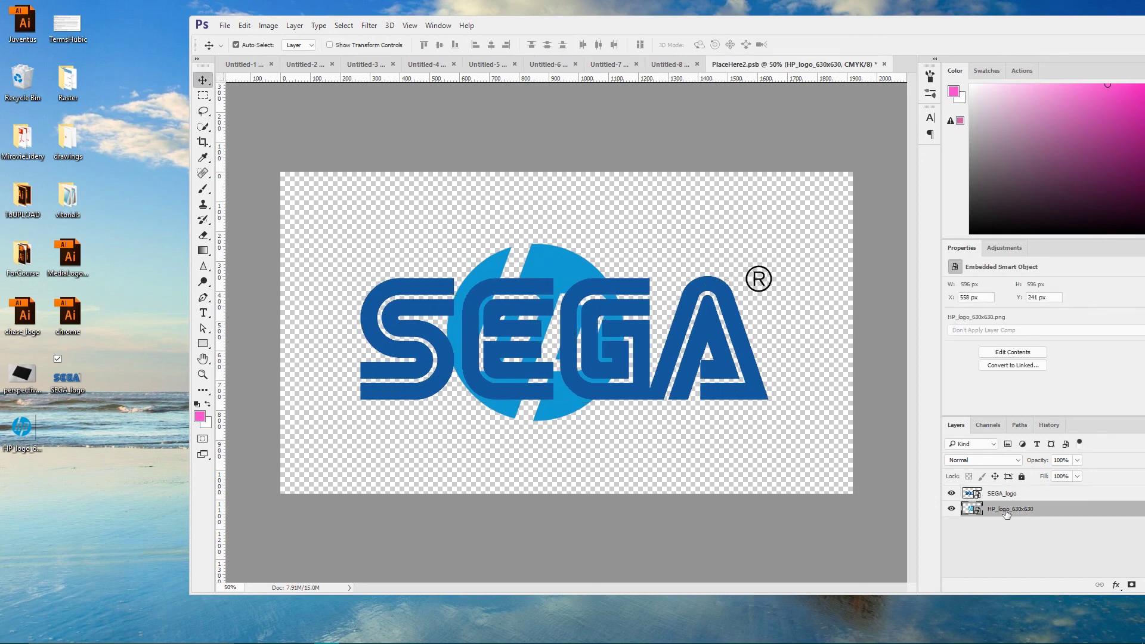
{"action": "key", "text": "Delete"}
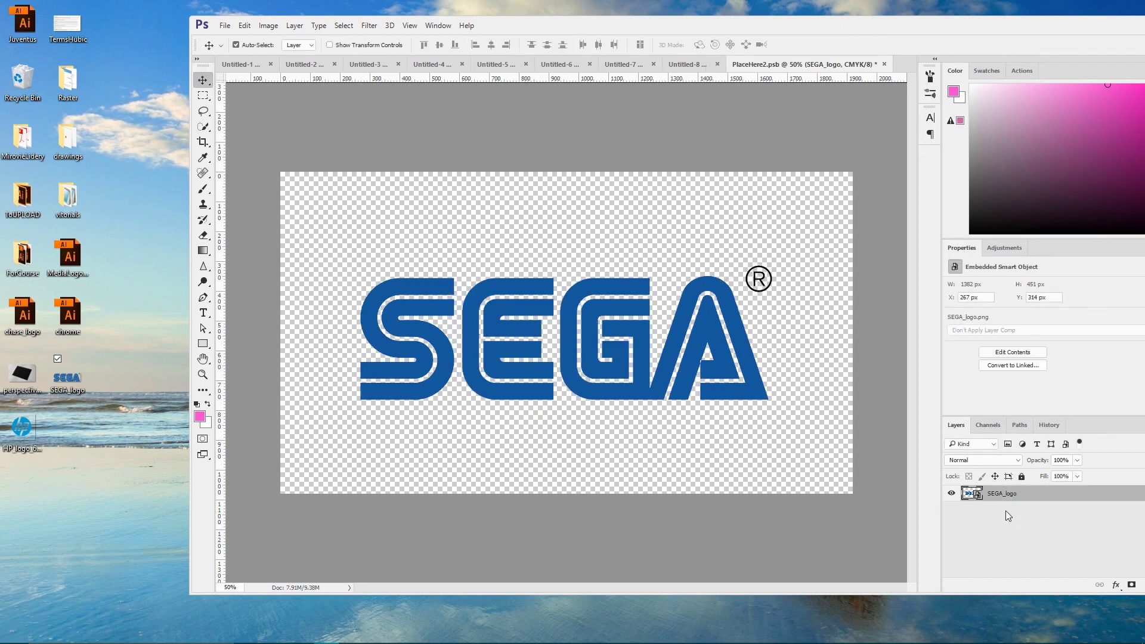
{"action": "left_click", "coordinate": [884, 64]}
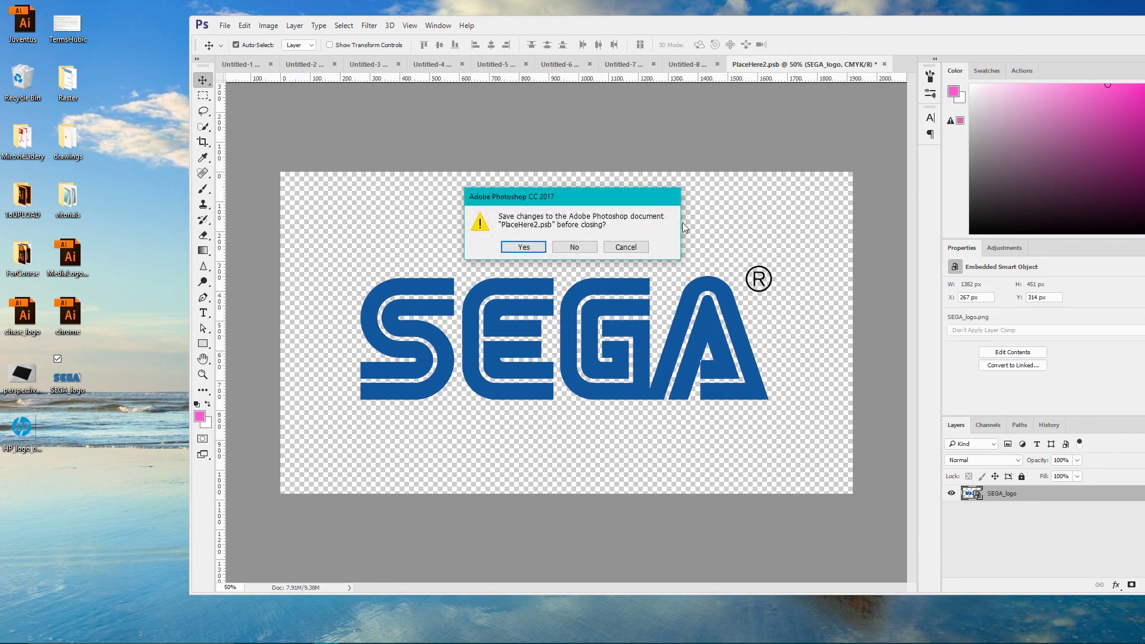
Confirm saving PlaceHere2.psb changes so the mockup shows the SEGA logo.
{"action": "left_click", "coordinate": [523, 248]}
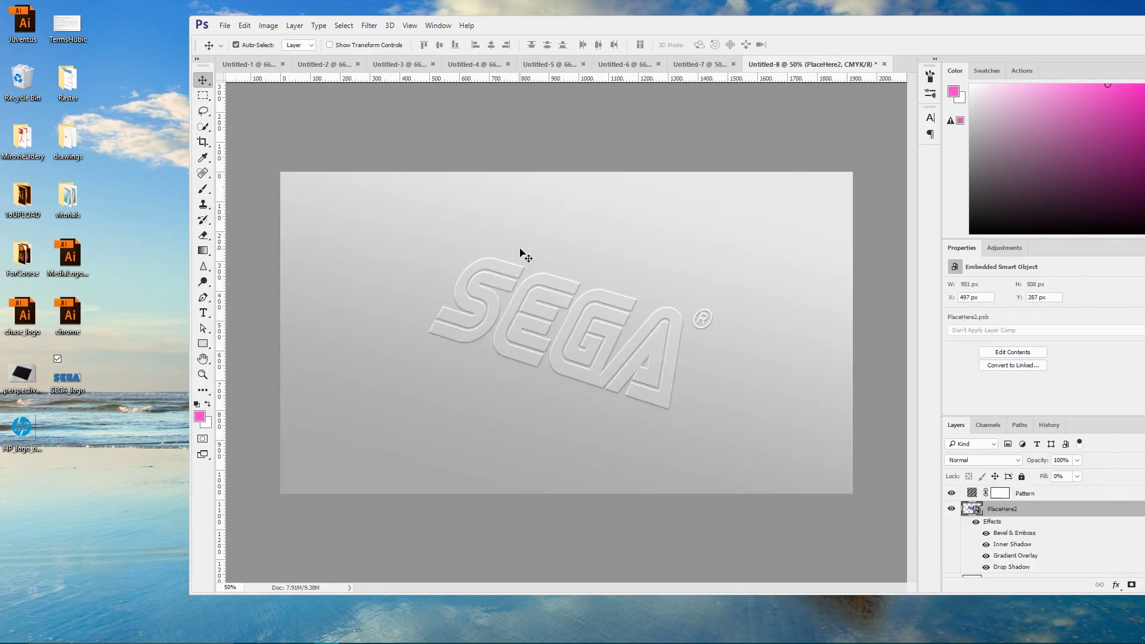